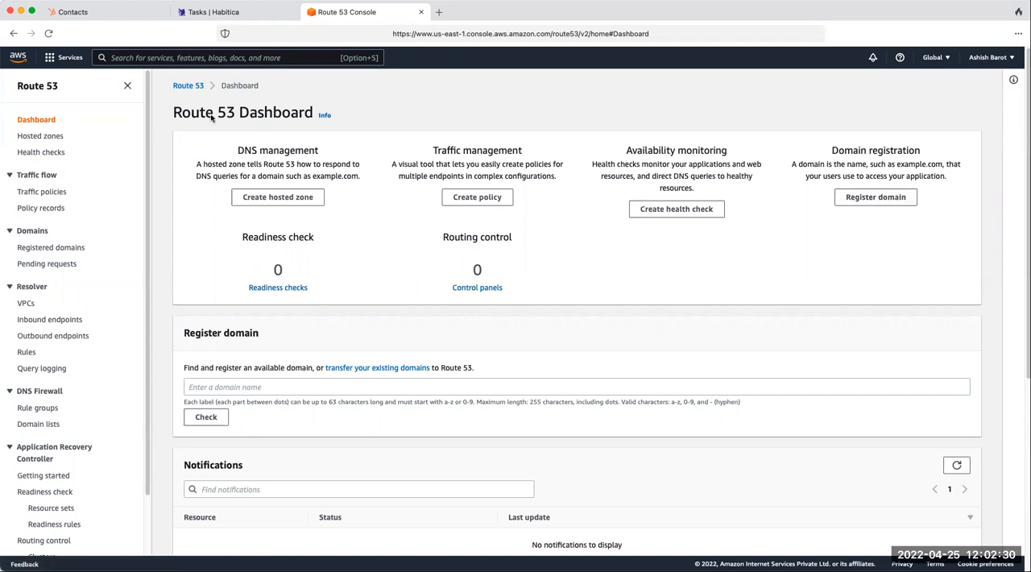
# - Start a new domain registration from the Route 53 starting points, using the Register a domain option
pyautogui.click(190, 87)
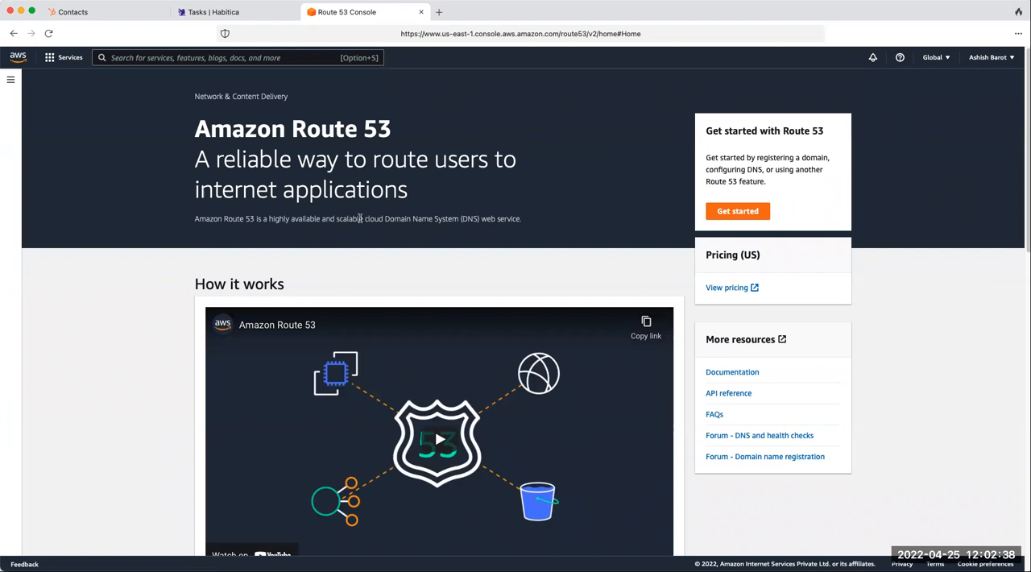
pyautogui.moveTo(385, 218); pyautogui.dragTo(479, 219)
pyautogui.click(733, 218)
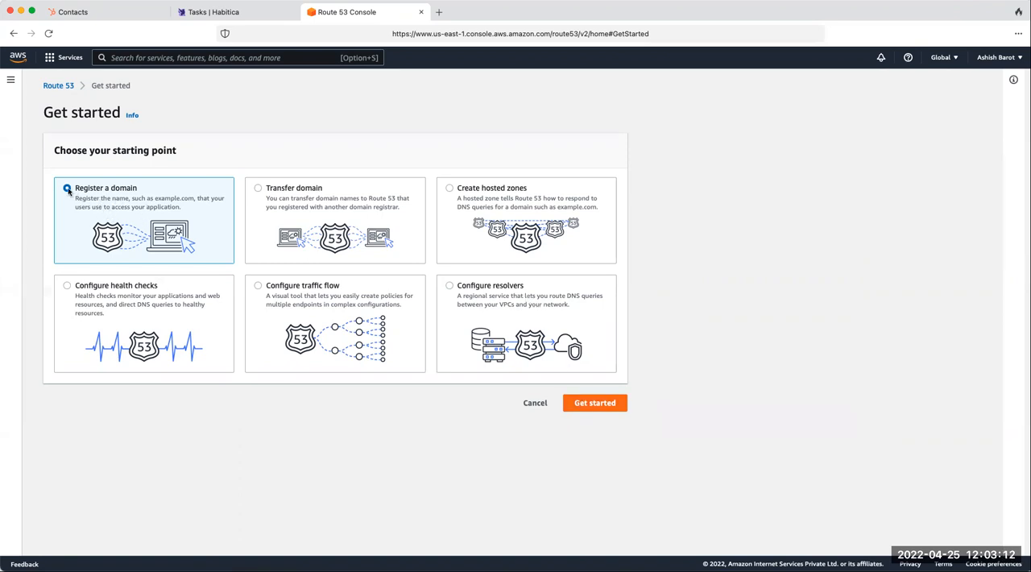
pyautogui.click(594, 404)
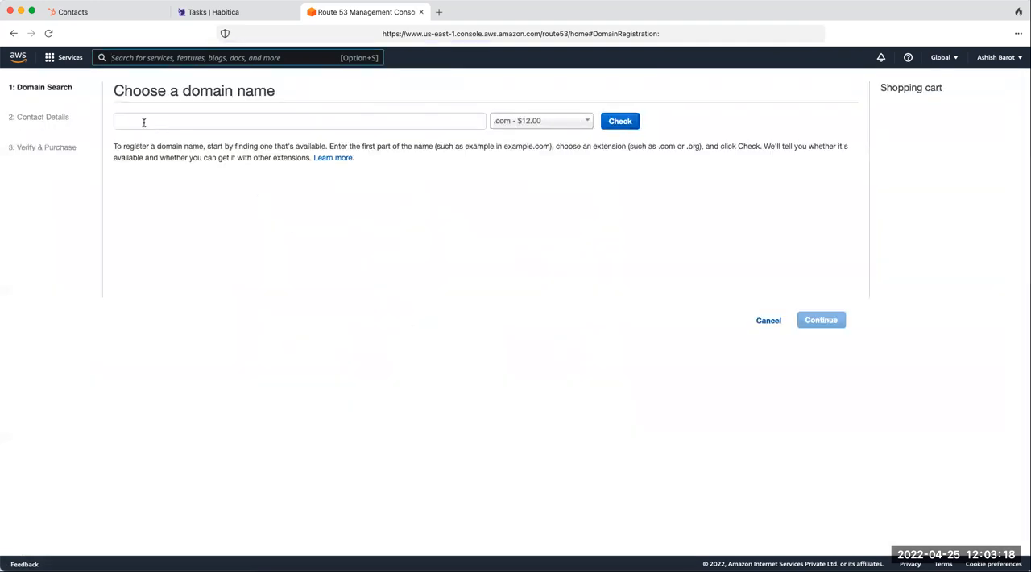
# - Check the availability of the domain name feelaffiliate with the .com extension
pyautogui.click(142, 122)
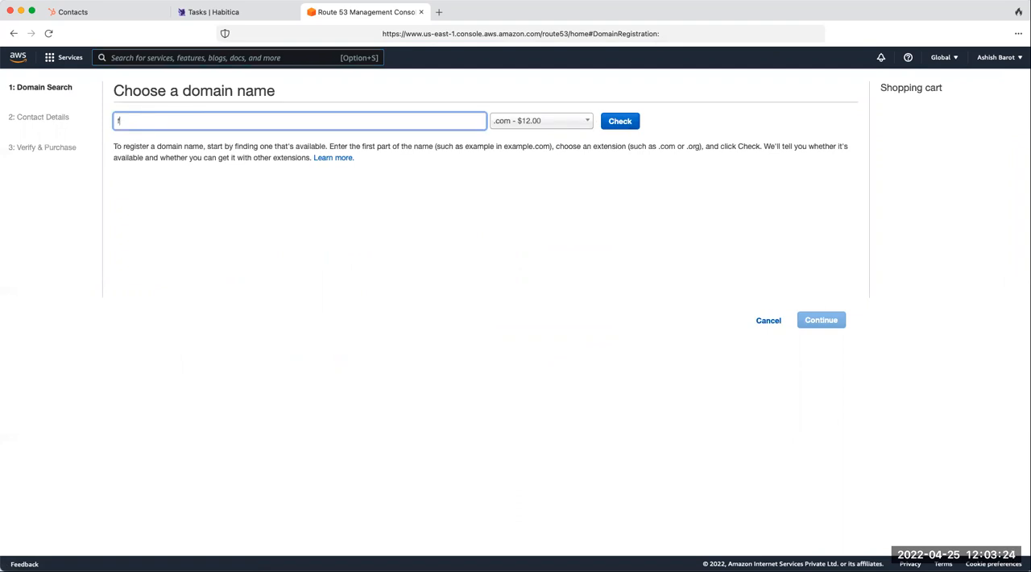
pyautogui.write('feela')
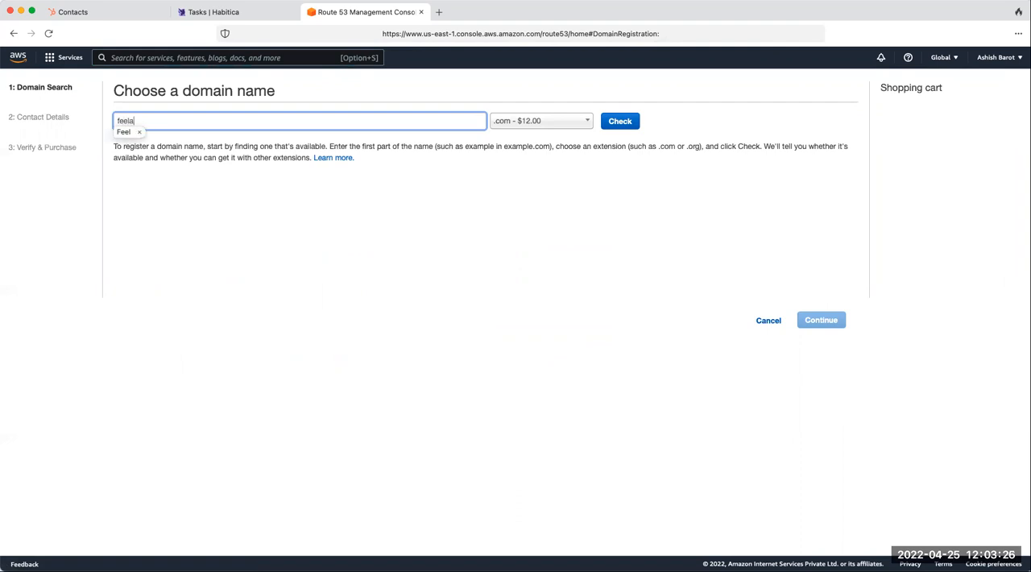
pyautogui.write('ffiliate')
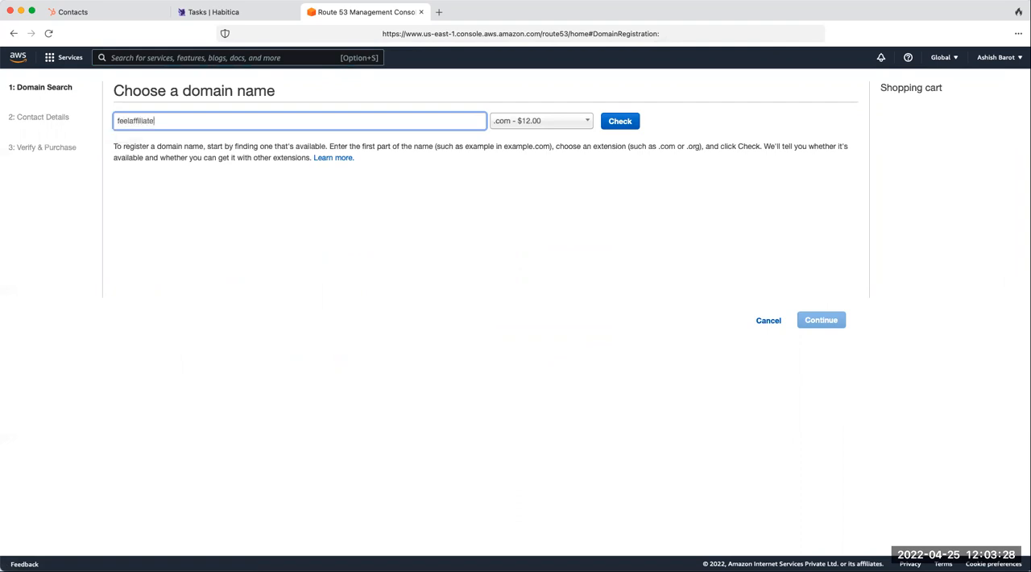
pyautogui.write('.')
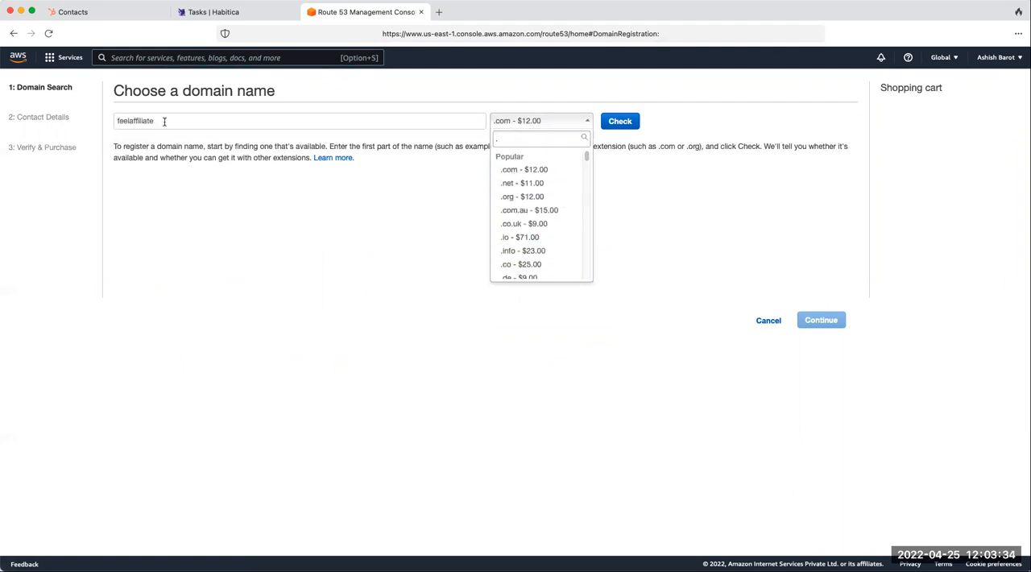
pyautogui.click(510, 172)
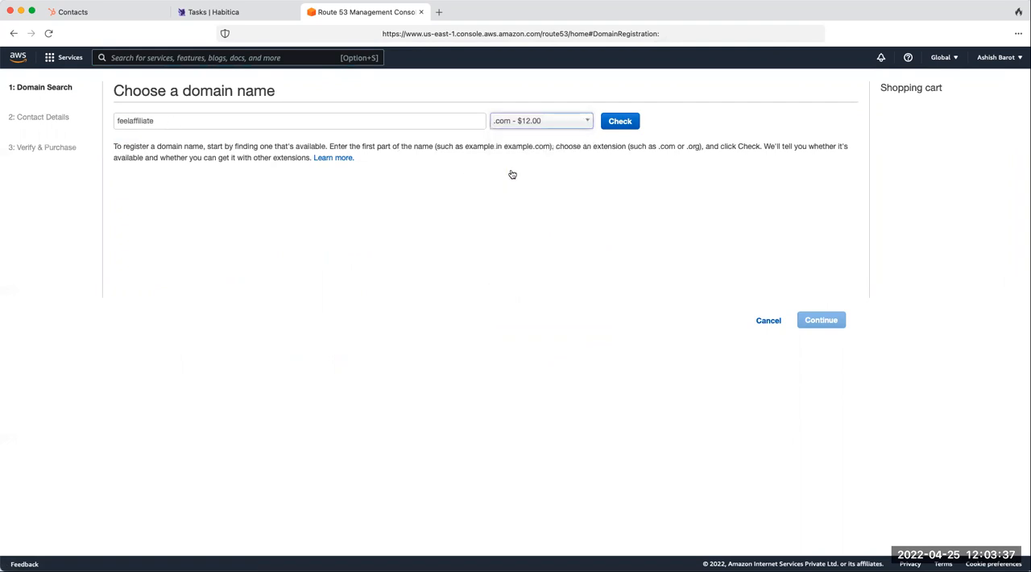
pyautogui.click(626, 122)
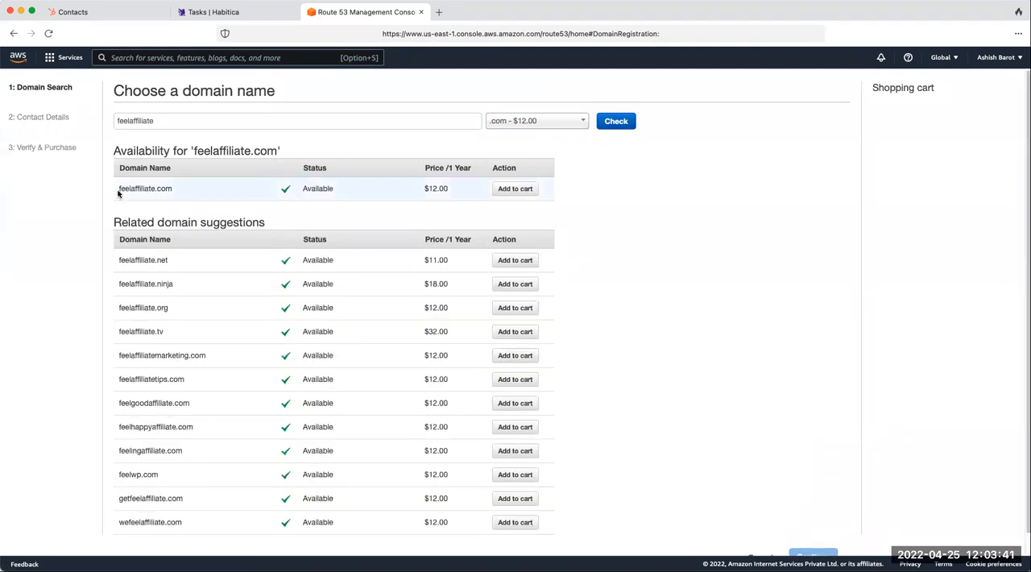
# - Add feelaffiliate.com to the cart with a registration period of 1 year and proceed to the contact details
pyautogui.click(514, 189)
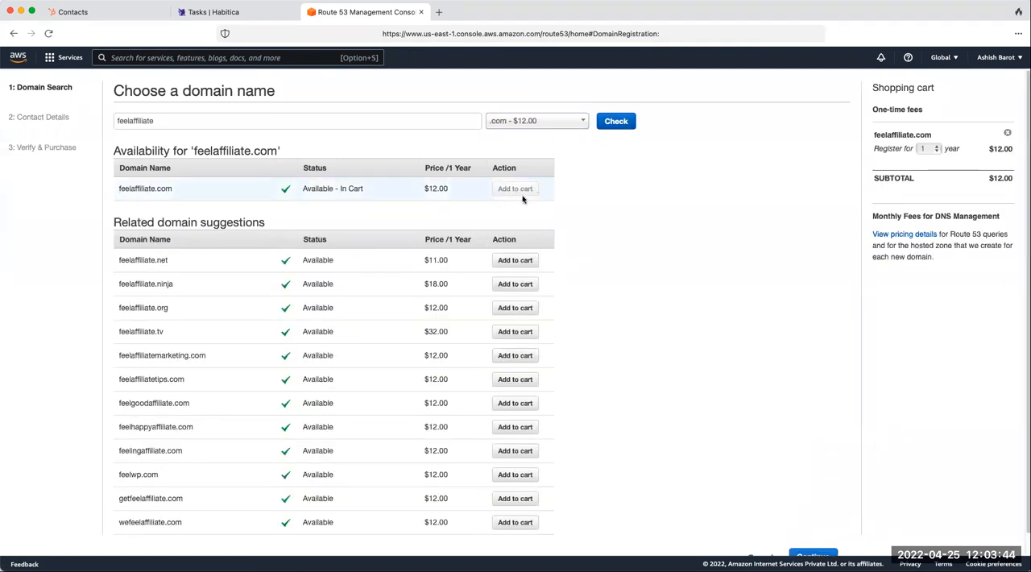
pyautogui.click(936, 149)
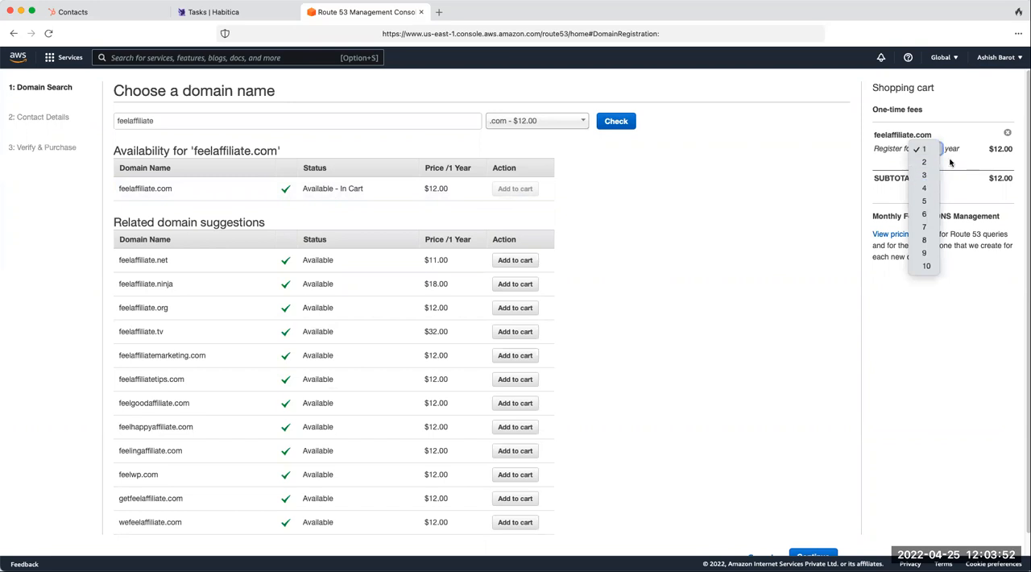
pyautogui.click(927, 149)
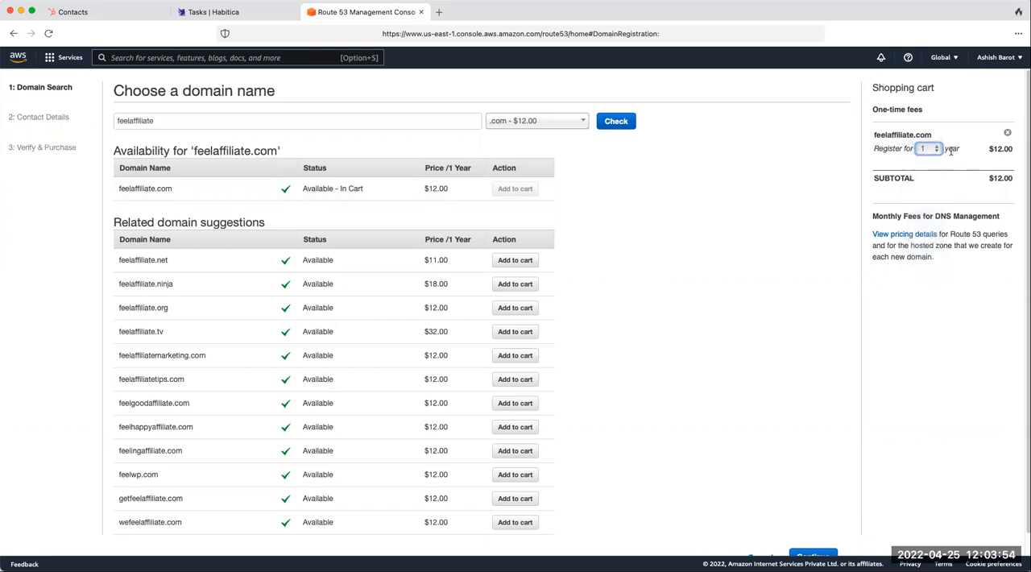
pyautogui.scroll(-1, 993, 311)
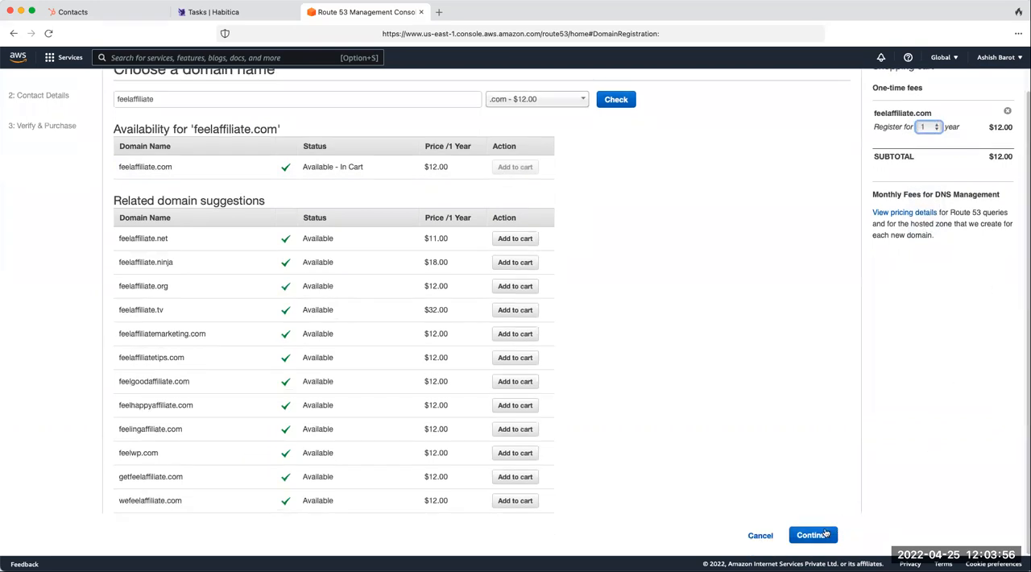
pyautogui.click(826, 534)
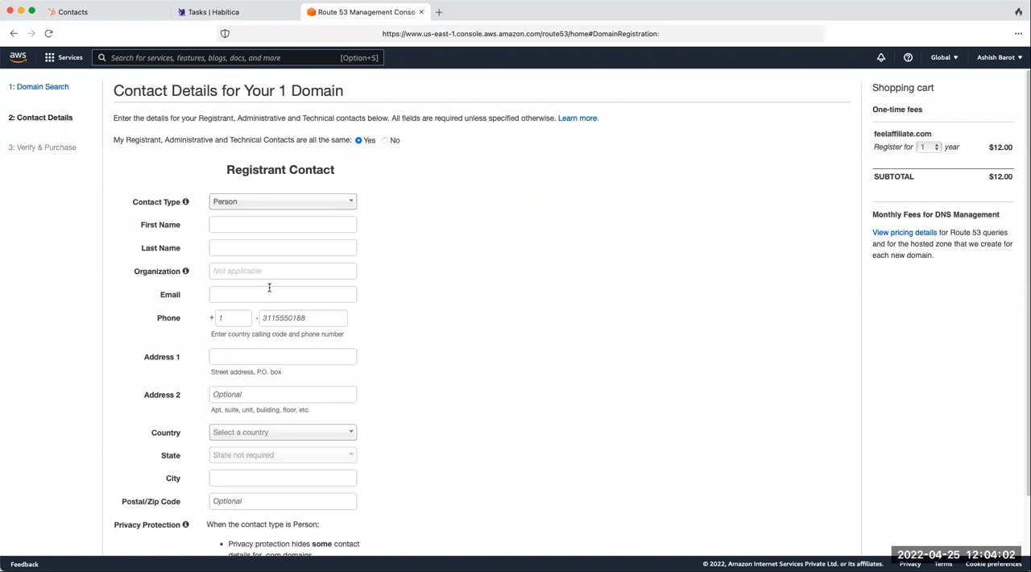
# - Fill in the registrant contact as a Person with name, e-mail, phone and address, and set the country to India
pyautogui.click(239, 206)
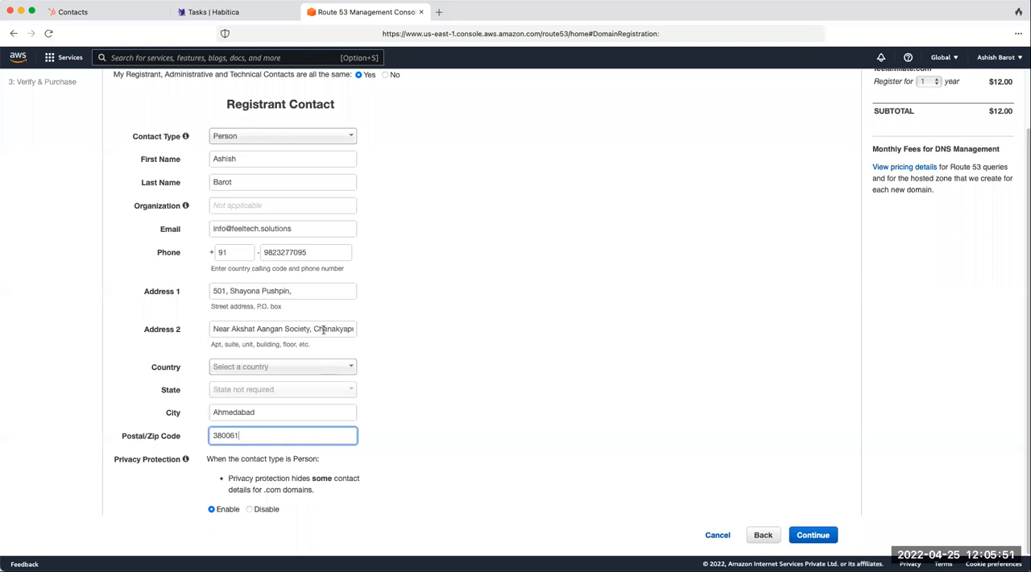
pyautogui.click(807, 536)
pyautogui.click(258, 370)
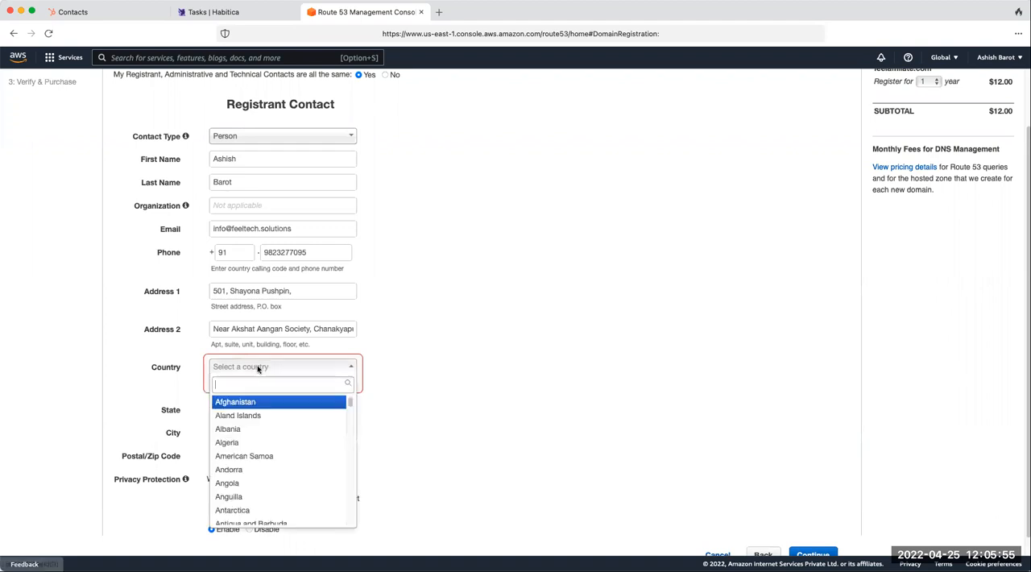
pyautogui.write('Ind')
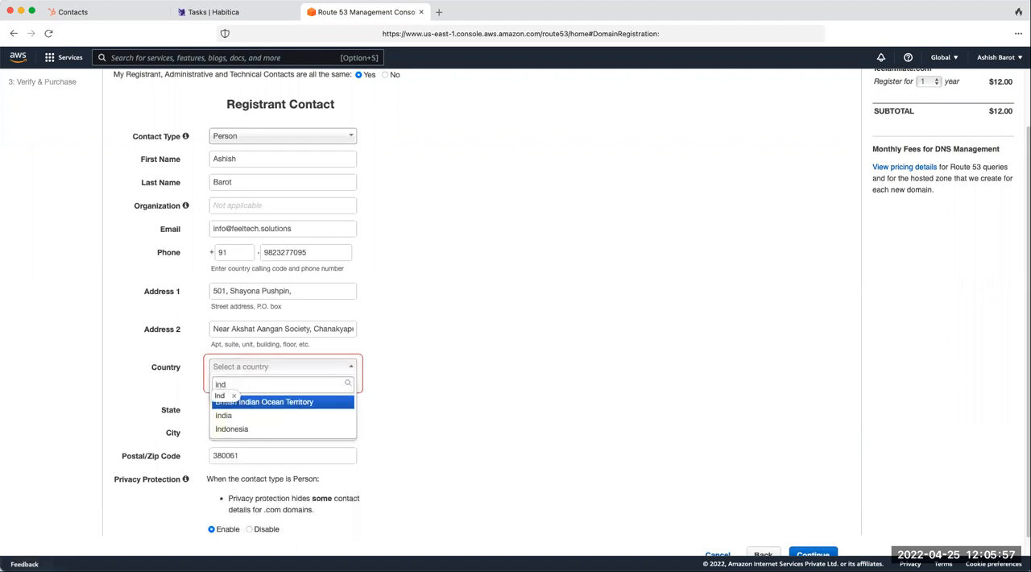
pyautogui.click(229, 416)
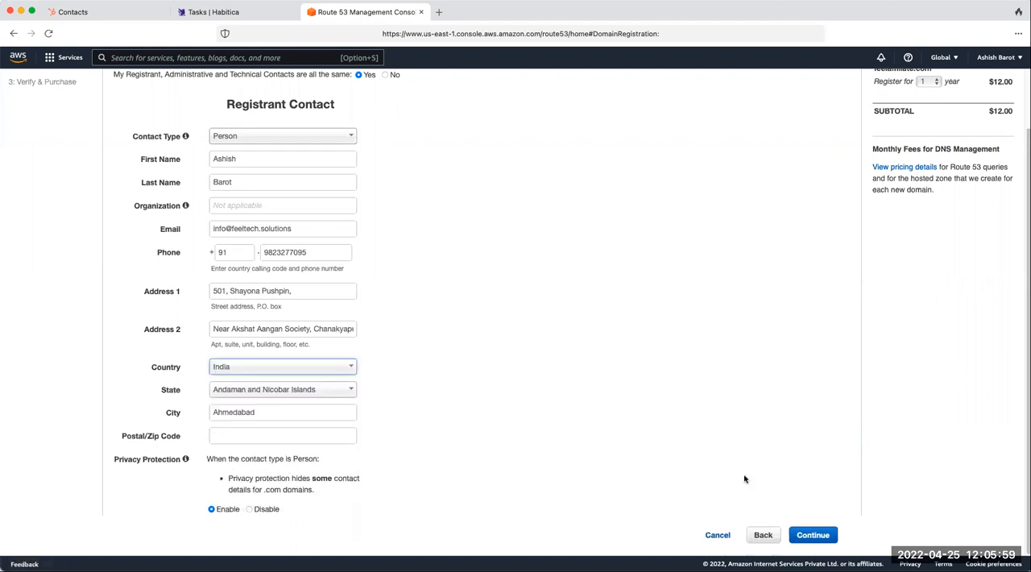
# - Enter the registrant's postal code again and continue to the verification and purchase page
pyautogui.click(804, 538)
pyautogui.click(288, 436)
pyautogui.write('380061')
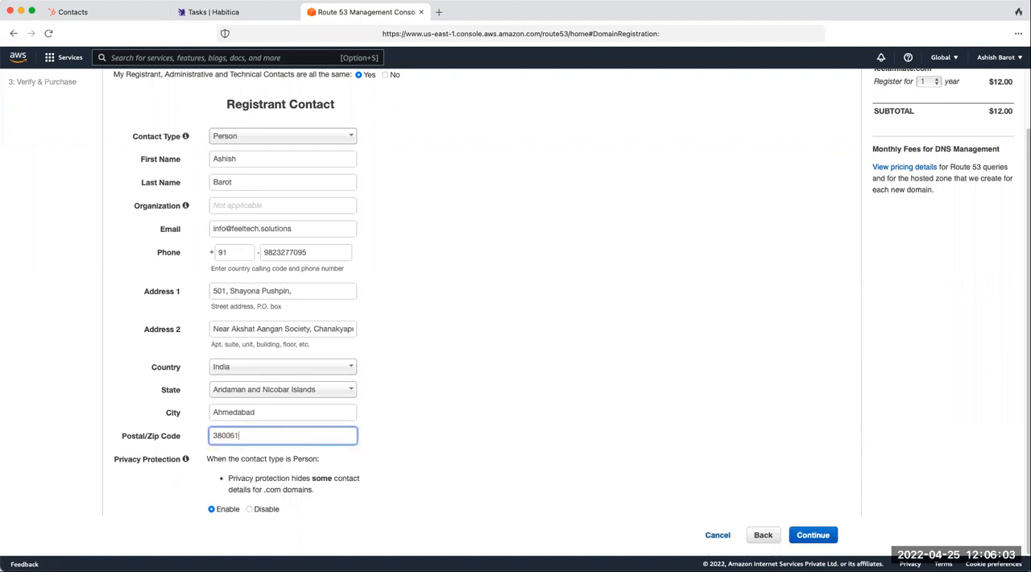
pyautogui.click(813, 536)
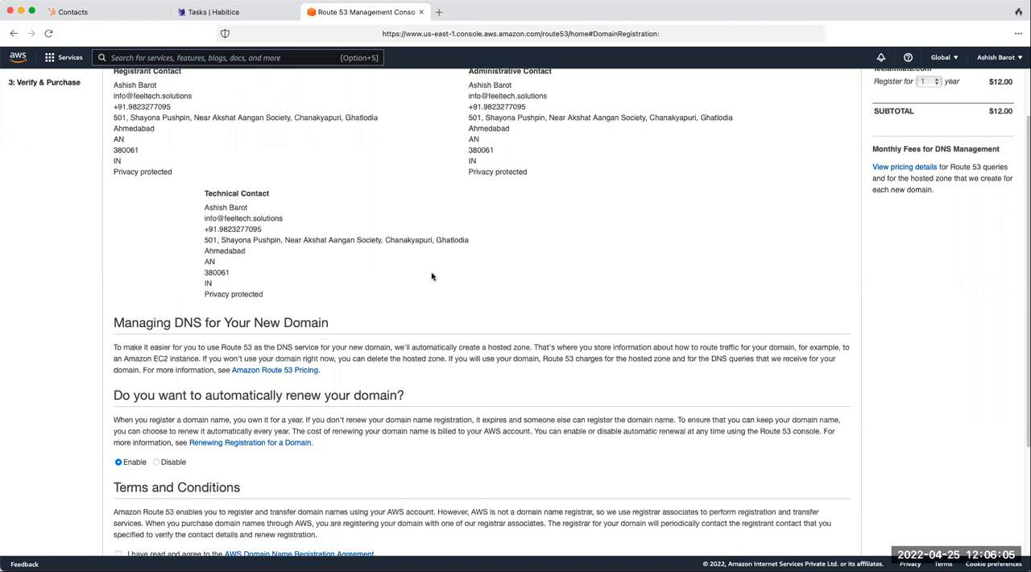
# - Review the contact details, disable automatic renewal, and complete the order after accepting the AWS Domain Name Registration Agreement
pyautogui.scroll(2, 258, 314)
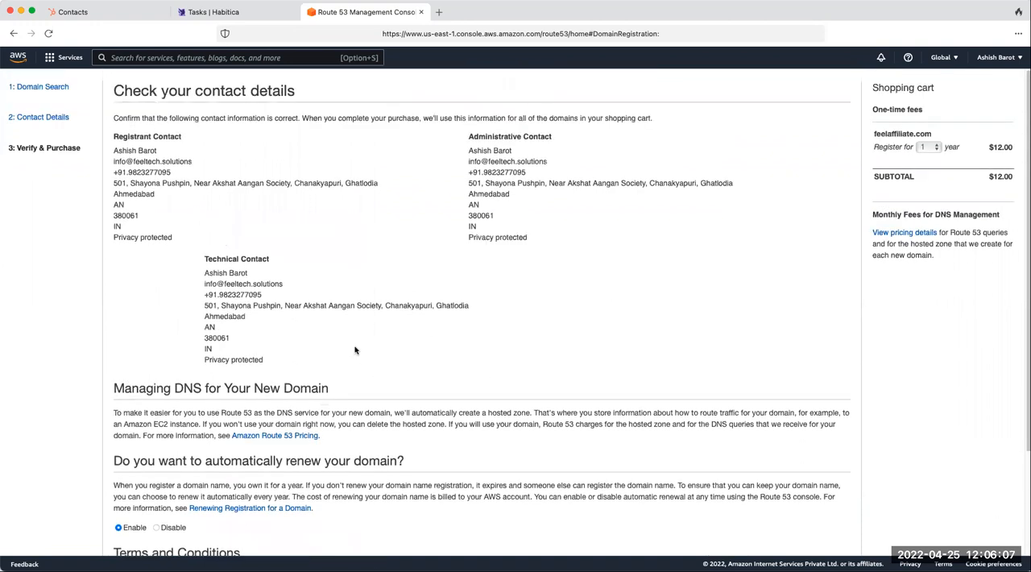
pyautogui.scroll(-1, 323, 383)
pyautogui.scroll(-3, 323, 382)
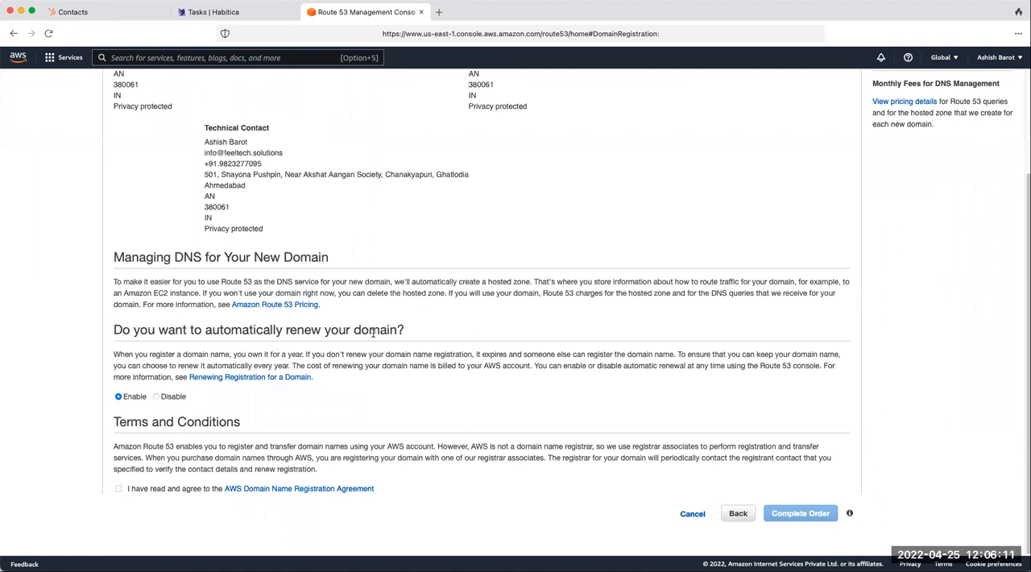
pyautogui.click(157, 396)
pyautogui.click(119, 489)
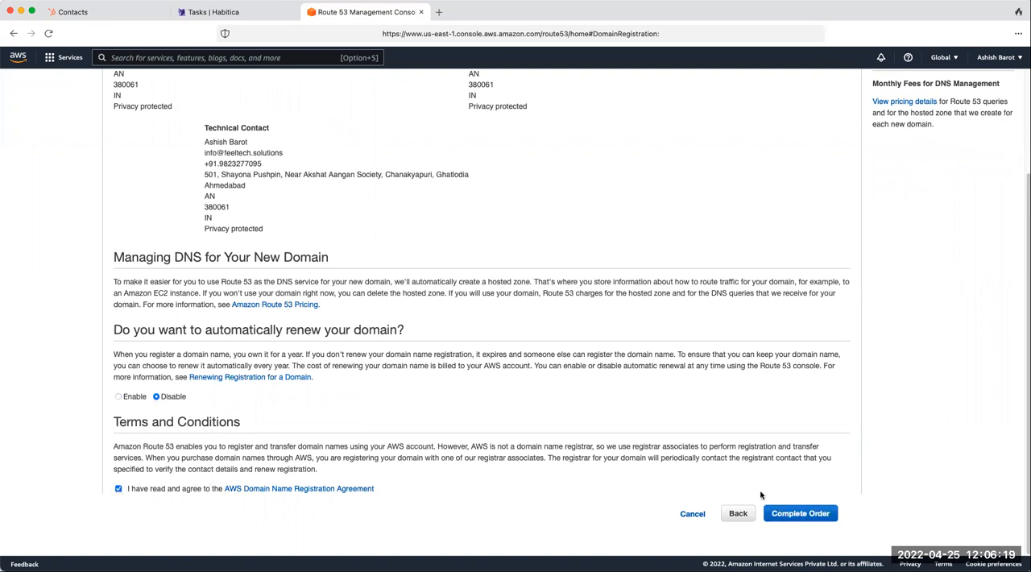
pyautogui.click(798, 515)
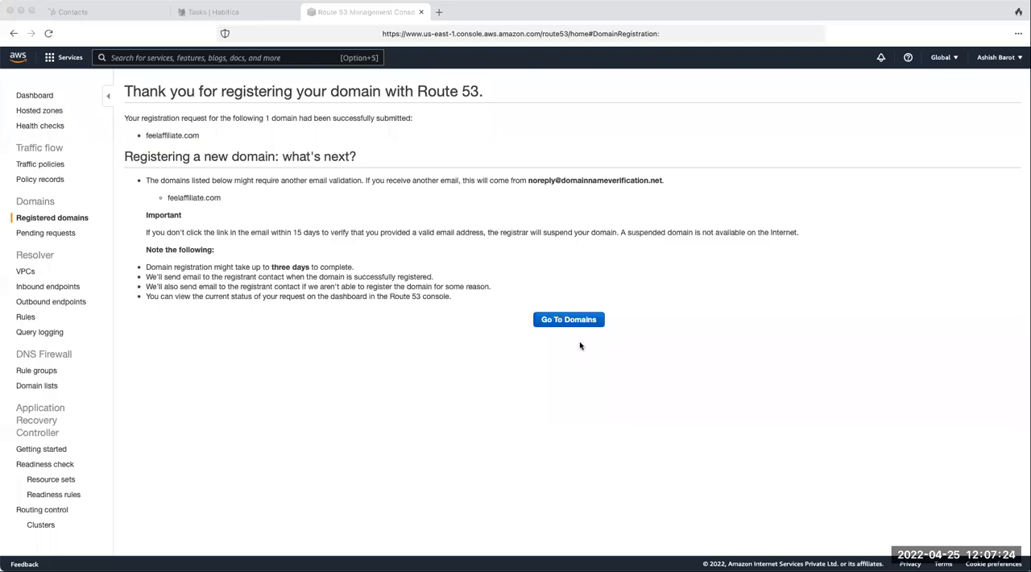
# - Go to the domains area to check the pending registration request, and return to the payments due in the Billing console
pyautogui.click(568, 321)
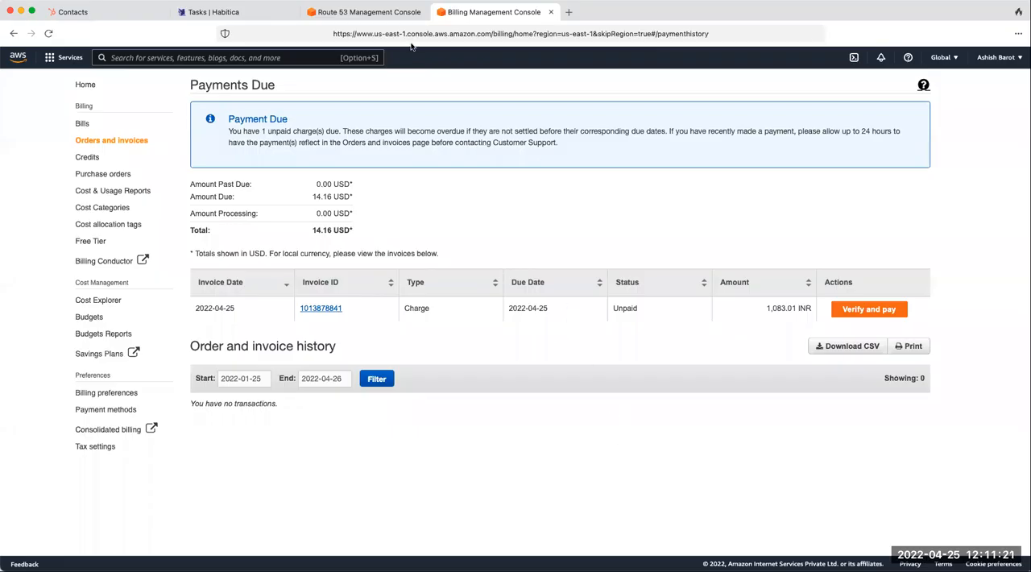
pyautogui.click(398, 13)
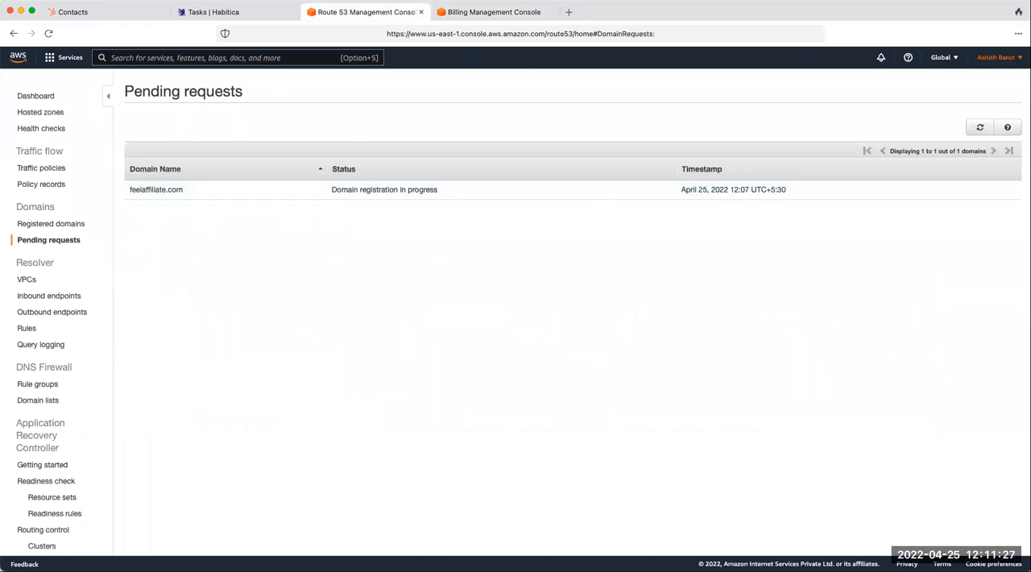
pyautogui.click(1011, 59)
pyautogui.click(488, 12)
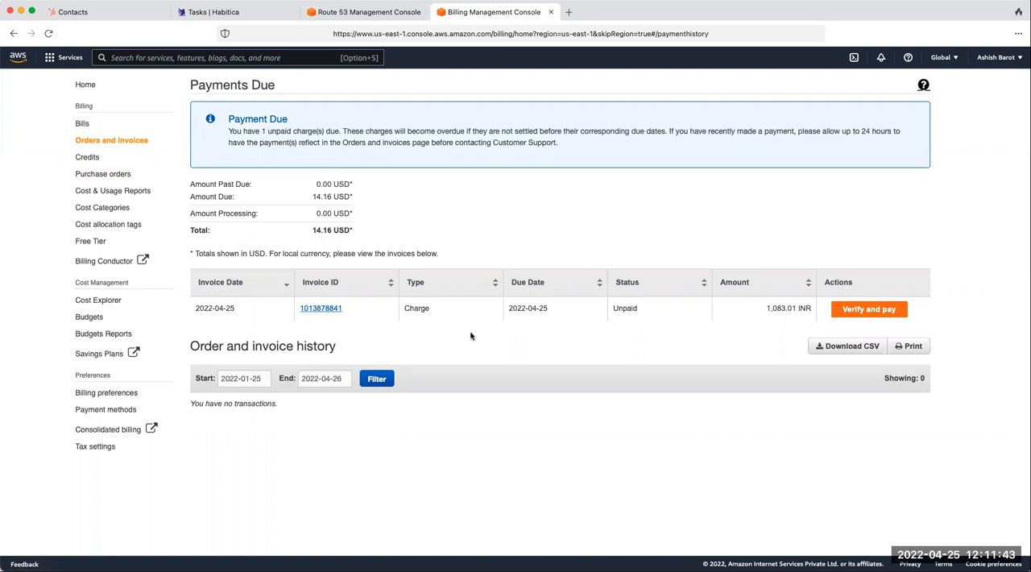
# - Download and open the unpaid charge's invoice PDF, and proceed to verify and pay that charge
pyautogui.click(324, 311)
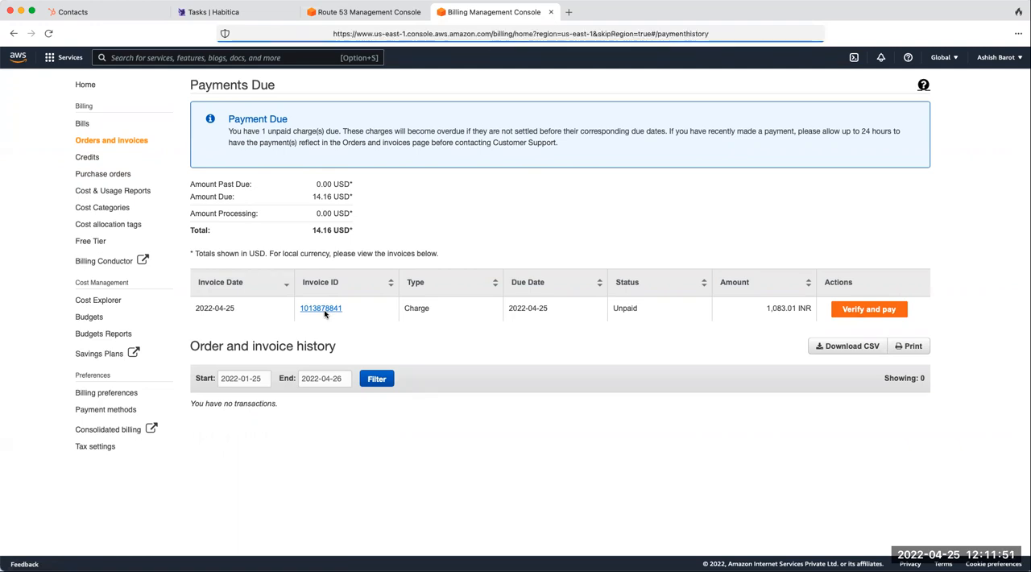
pyautogui.click(912, 85)
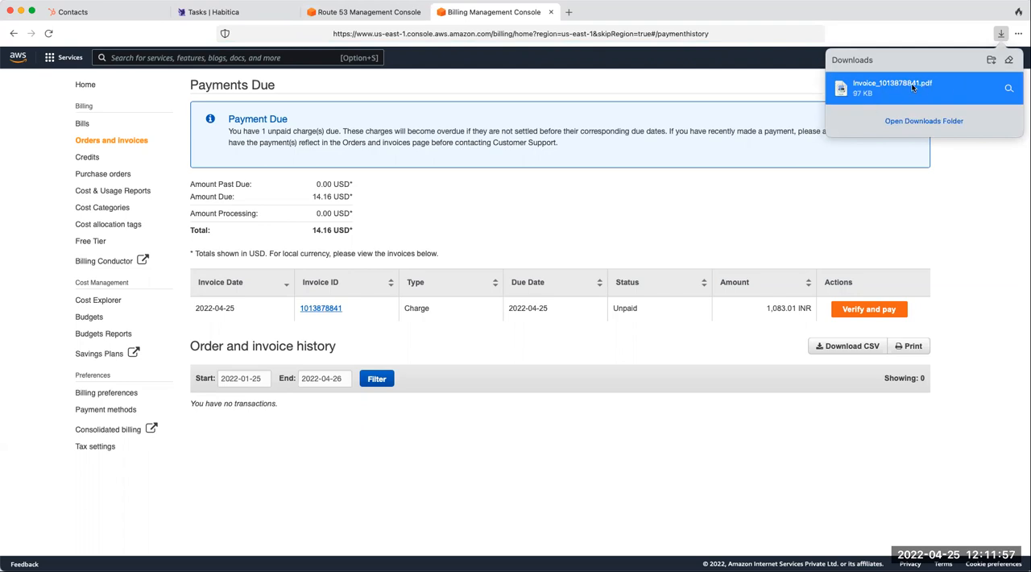
pyautogui.click(913, 87)
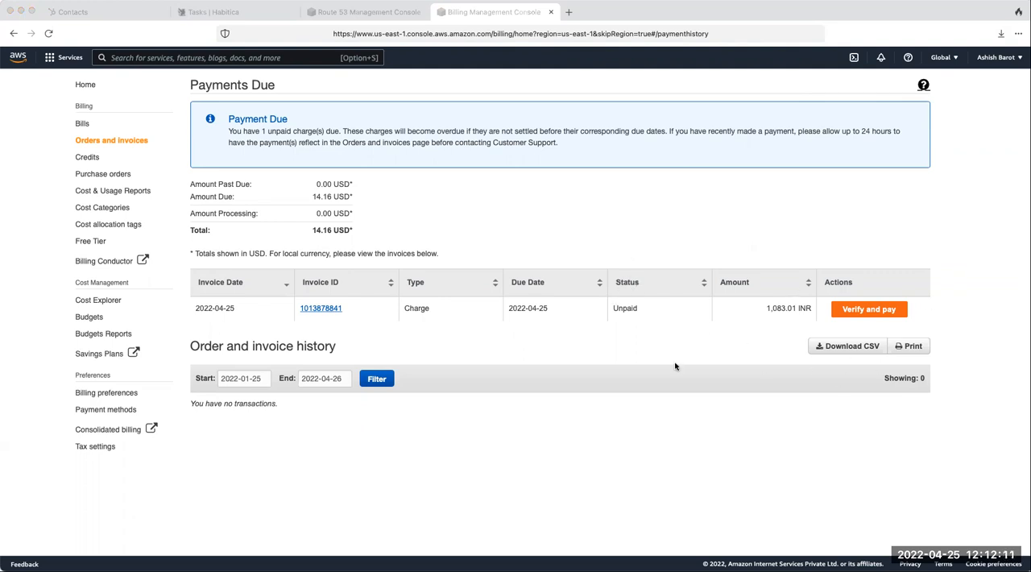
pyautogui.click(989, 203)
pyautogui.click(866, 308)
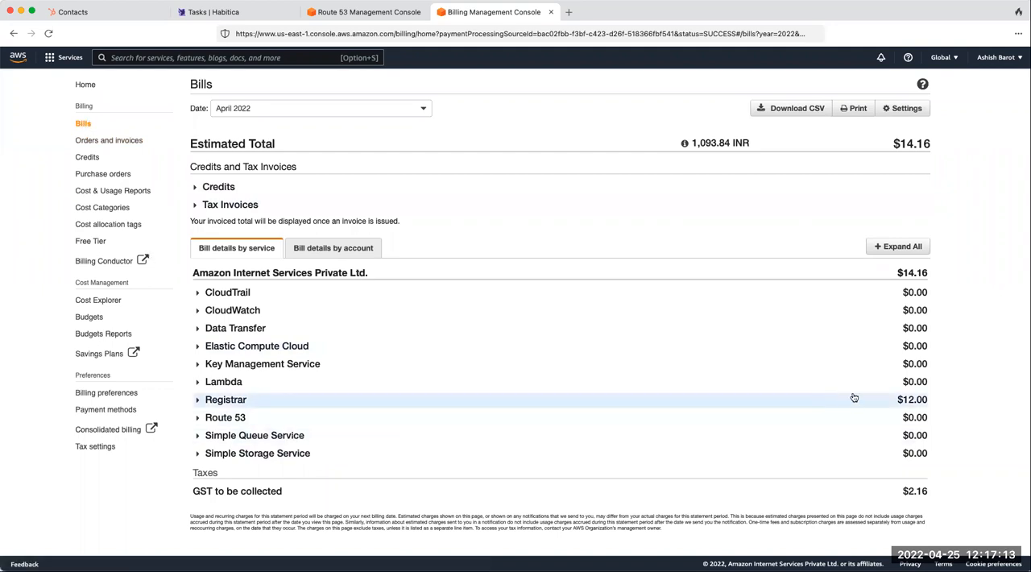
# - Examine the Registrar's Global charges and the GST in the April 2022 bill, and return to the Route 53 pending requests
pyautogui.click(201, 400)
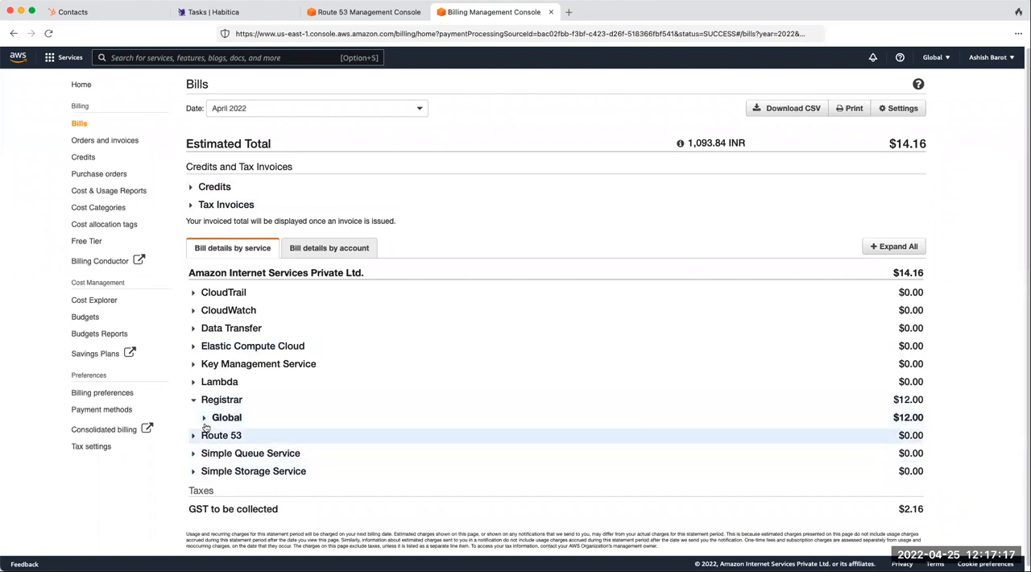
pyautogui.click(204, 417)
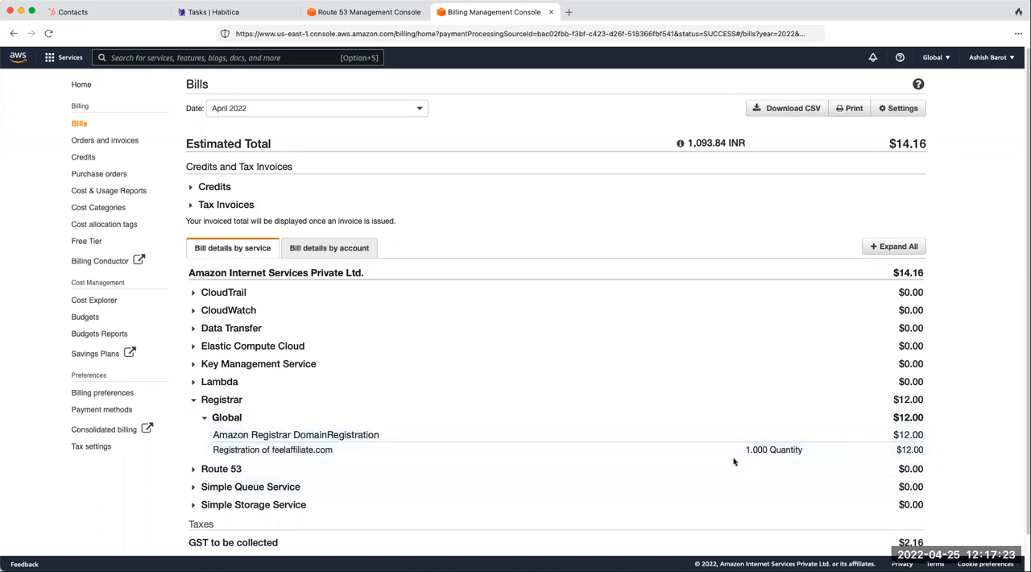
pyautogui.scroll(-1, 887, 531)
pyautogui.moveTo(188, 524); pyautogui.dragTo(292, 523)
pyautogui.scroll(1, 592, 402)
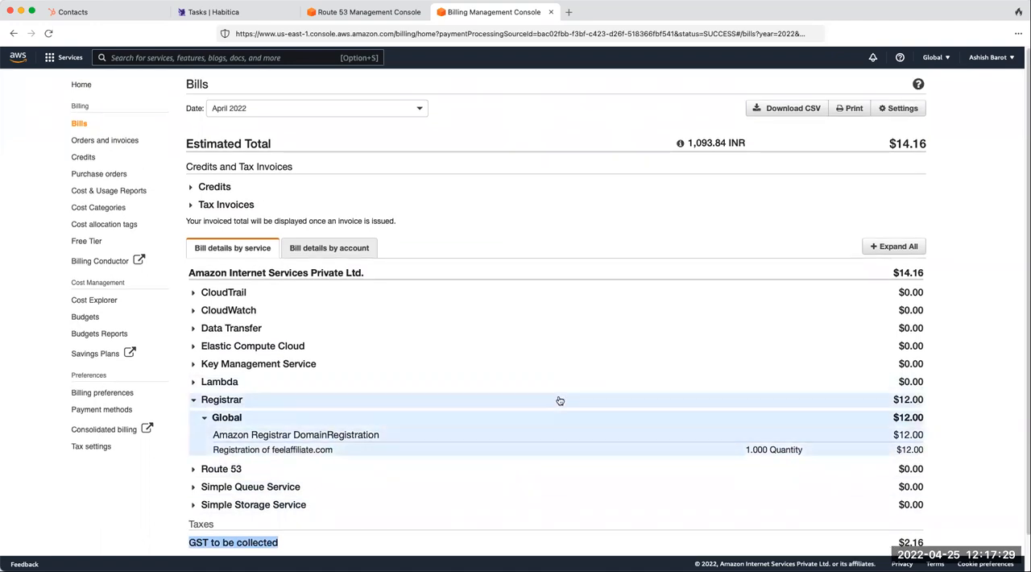
pyautogui.click(394, 14)
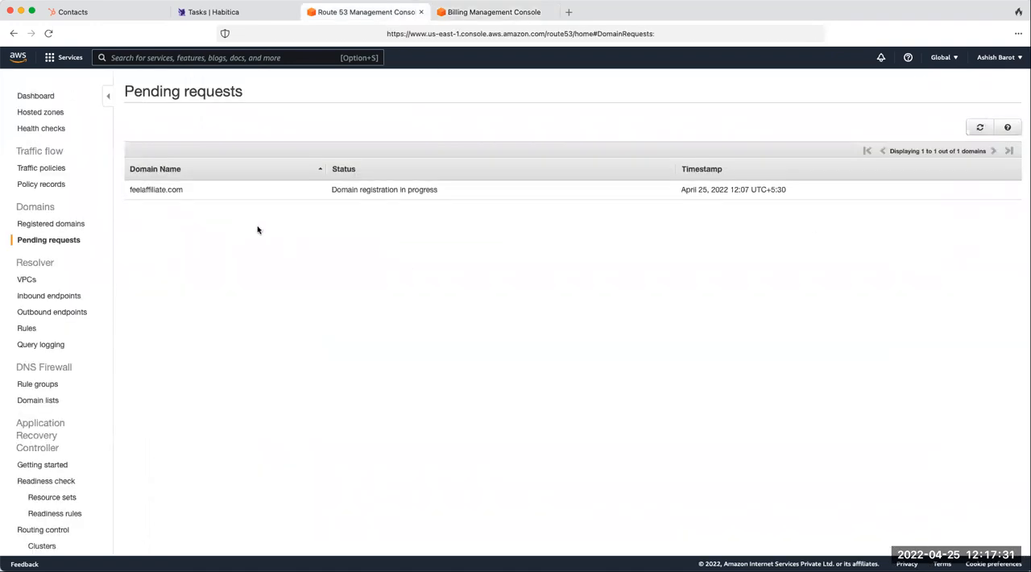
# - Refresh the pending requests and read the action-required notice for feelaffiliate.com, comparing it with the April 2022 bill in the Billing console
pyautogui.click(979, 128)
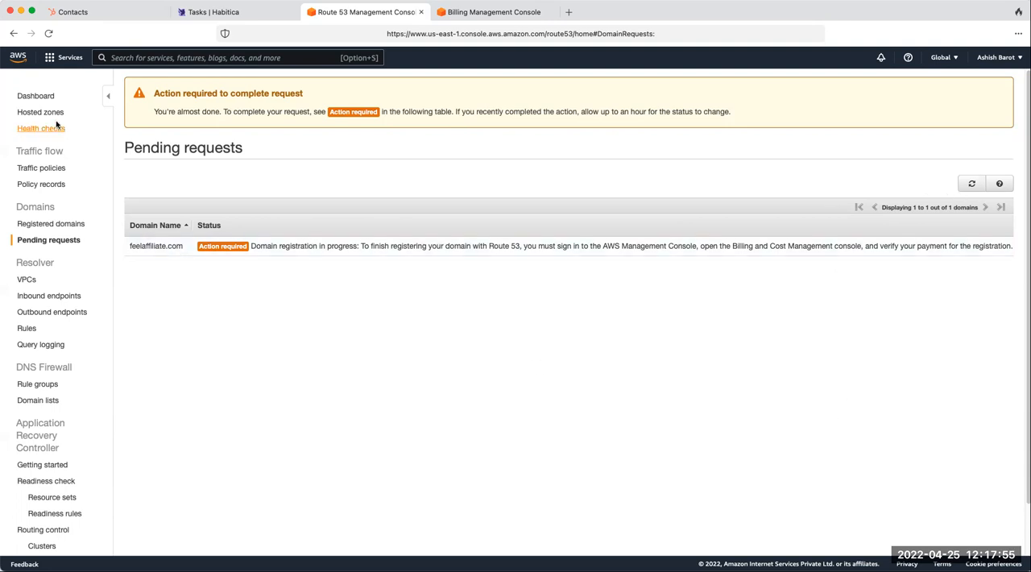
pyautogui.click(477, 12)
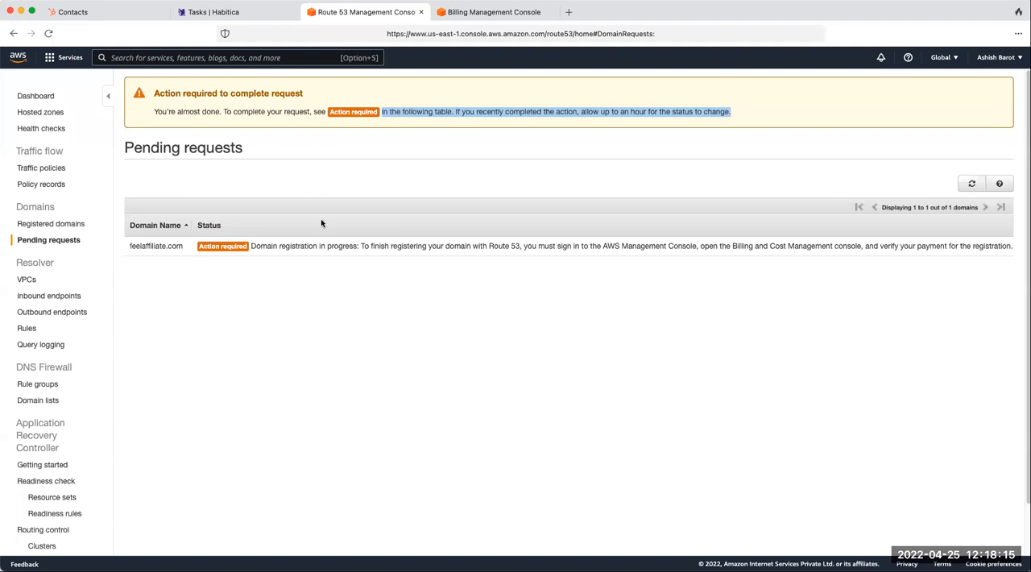
pyautogui.click(466, 12)
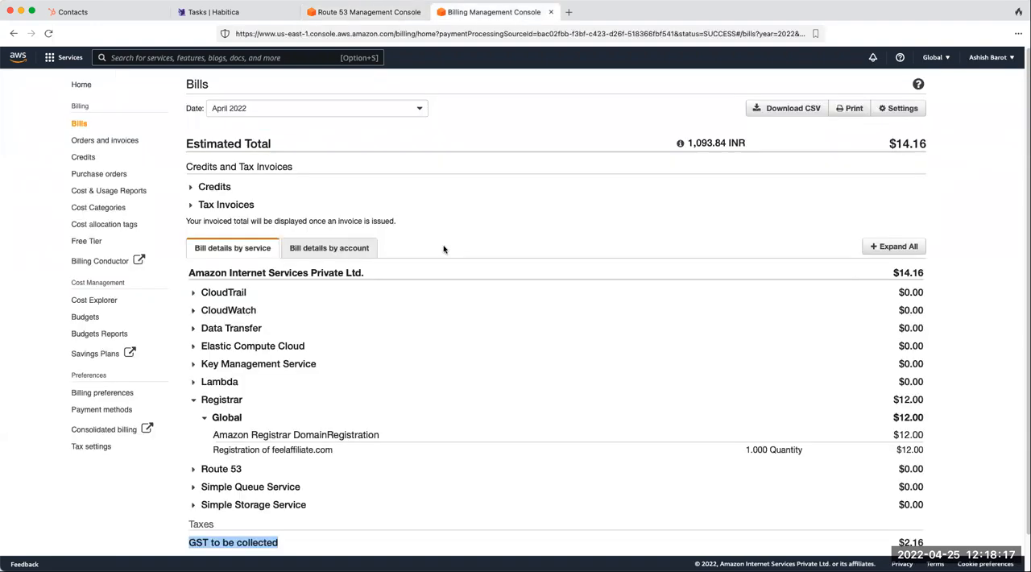
pyautogui.click(379, 12)
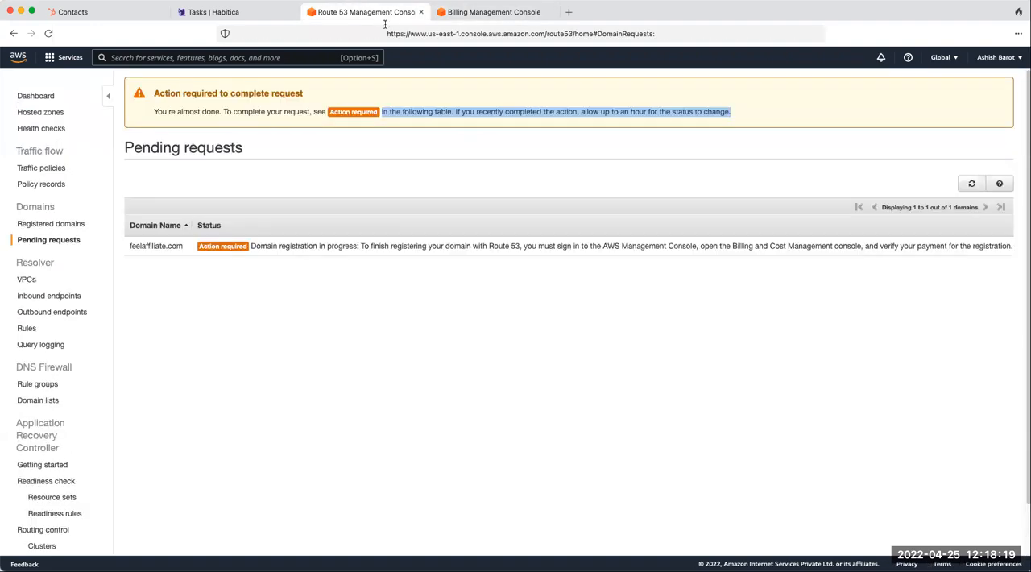
pyautogui.click(574, 120)
pyautogui.moveTo(554, 107); pyautogui.dragTo(734, 115)
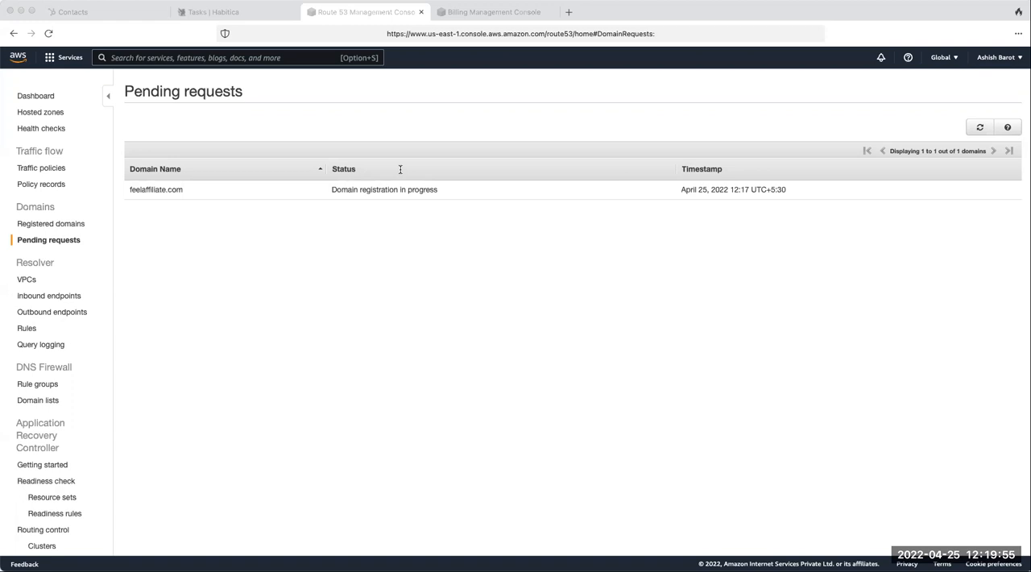
# - Review the WHOIS registrant email verification page, and recheck the pending and registered domains in Route 53
pyautogui.click(432, 241)
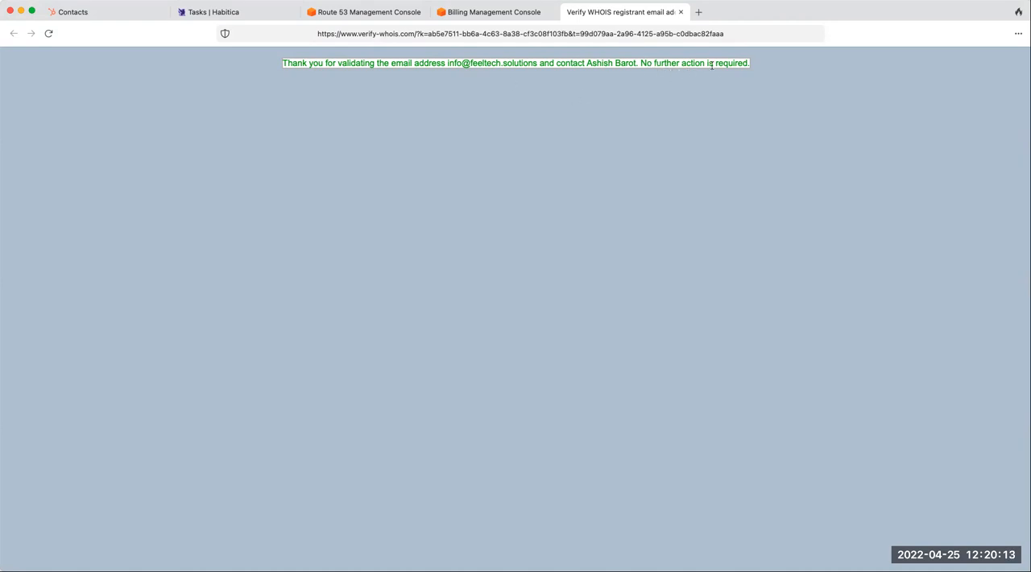
pyautogui.click(505, 18)
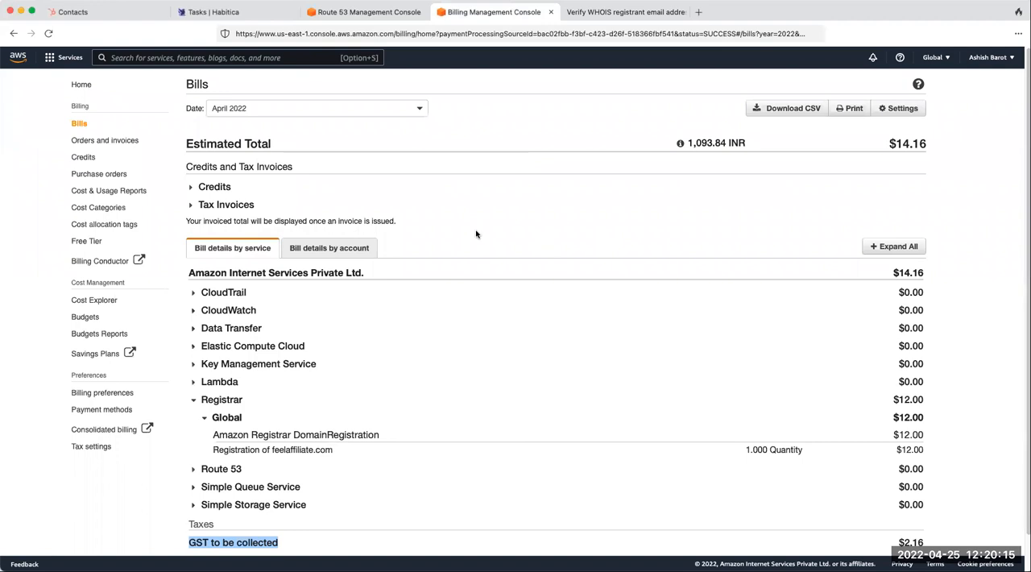
pyautogui.click(380, 15)
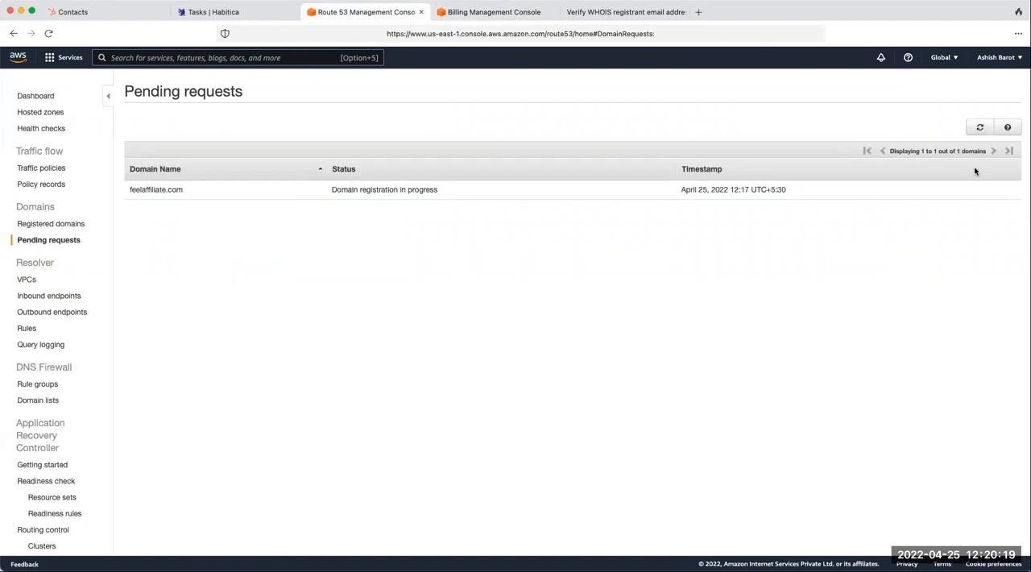
pyautogui.click(980, 127)
pyautogui.click(42, 225)
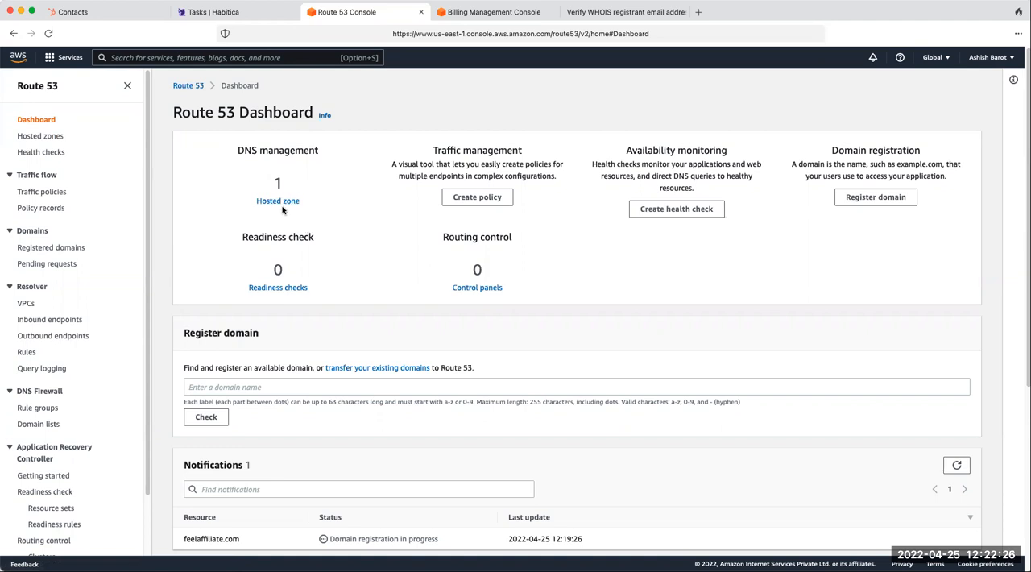
# - Examine the registration status of feelaffiliate.com in the notifications on the Route 53 dashboard
pyautogui.moveTo(253, 541); pyautogui.dragTo(182, 539)
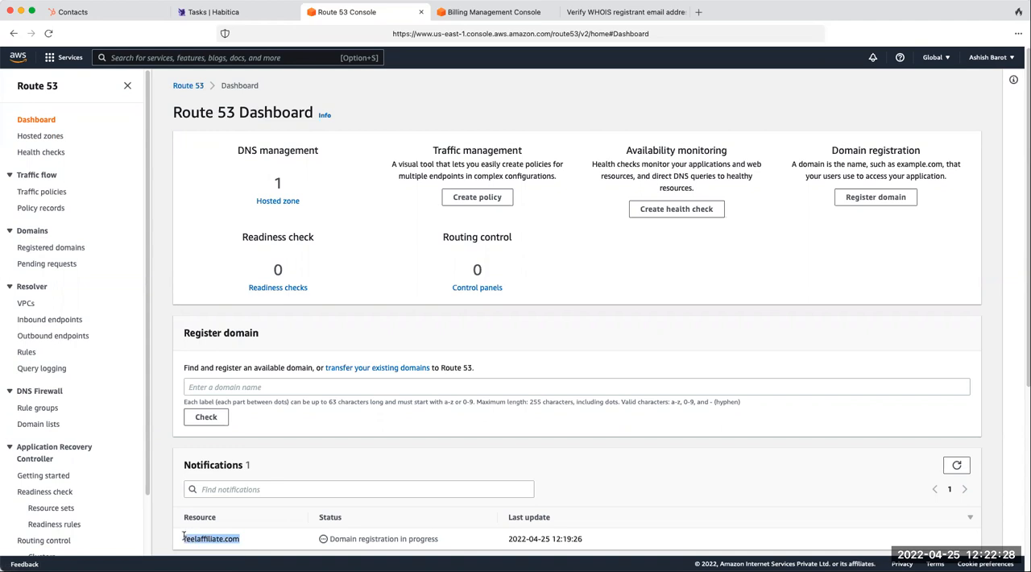
pyautogui.scroll(-2, 307, 527)
pyautogui.scroll(-3, 307, 527)
pyautogui.scroll(5, 301, 421)
pyautogui.scroll(-3, 348, 305)
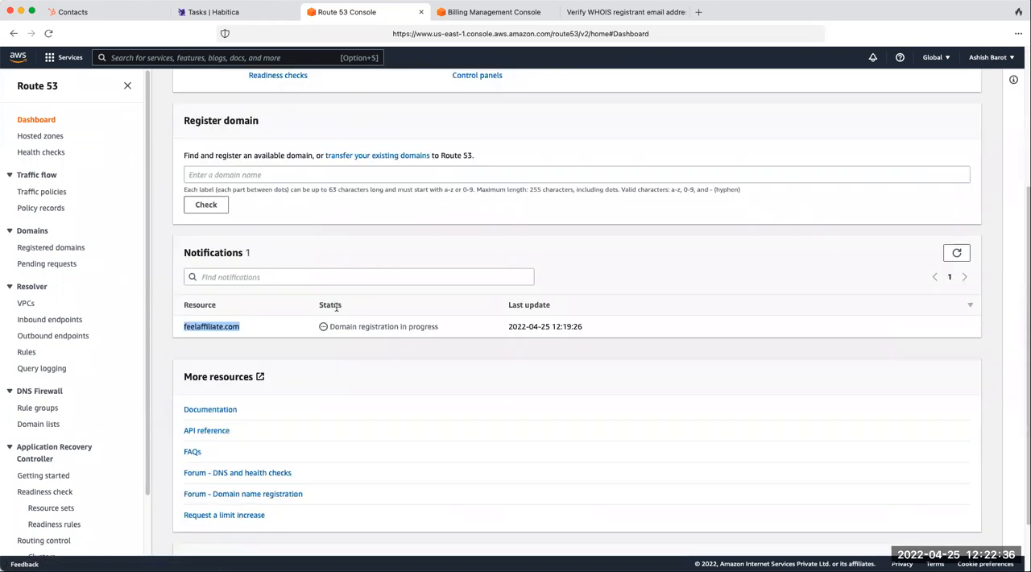
pyautogui.moveTo(347, 326); pyautogui.dragTo(434, 327)
pyautogui.scroll(5, 435, 326)
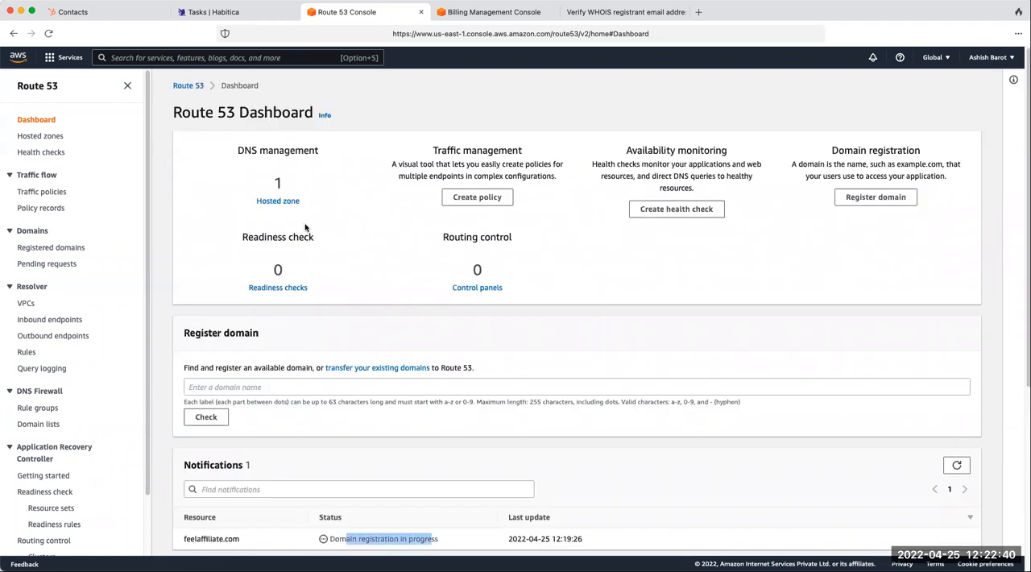
# - Open the feelaffiliate.com hosted zone and select its NS record to inspect the name servers
pyautogui.click(278, 202)
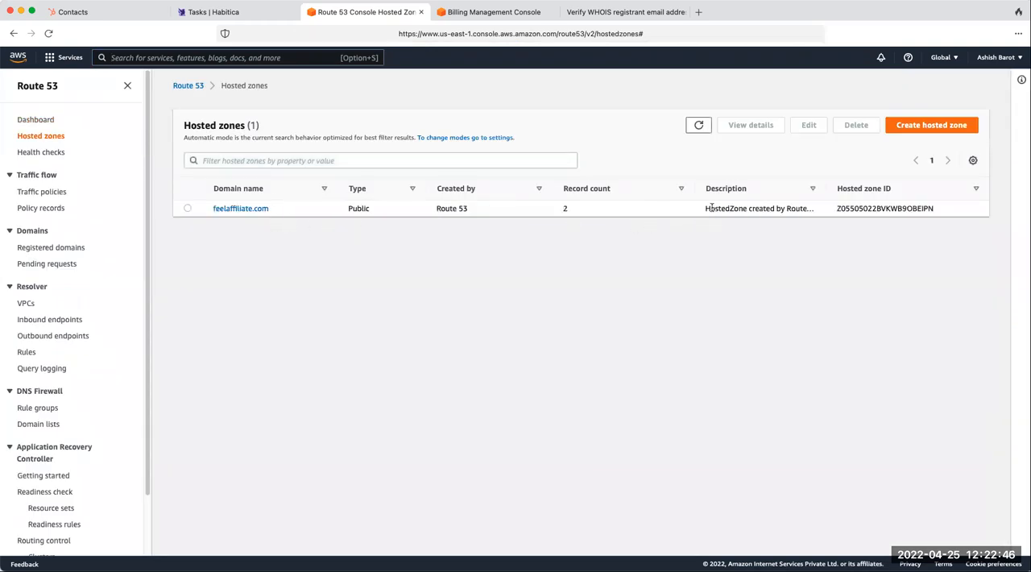
pyautogui.click(187, 209)
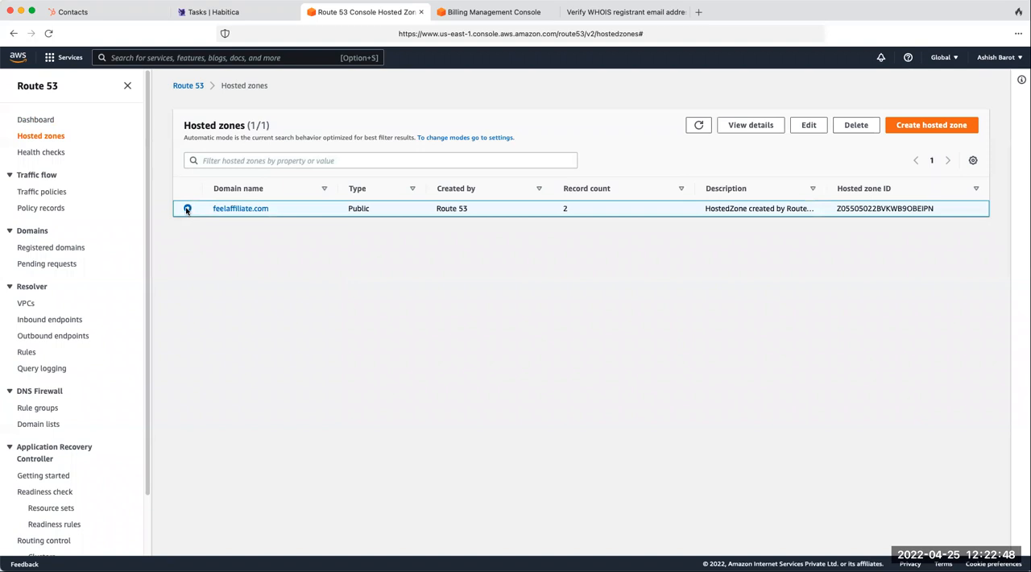
pyautogui.click(250, 210)
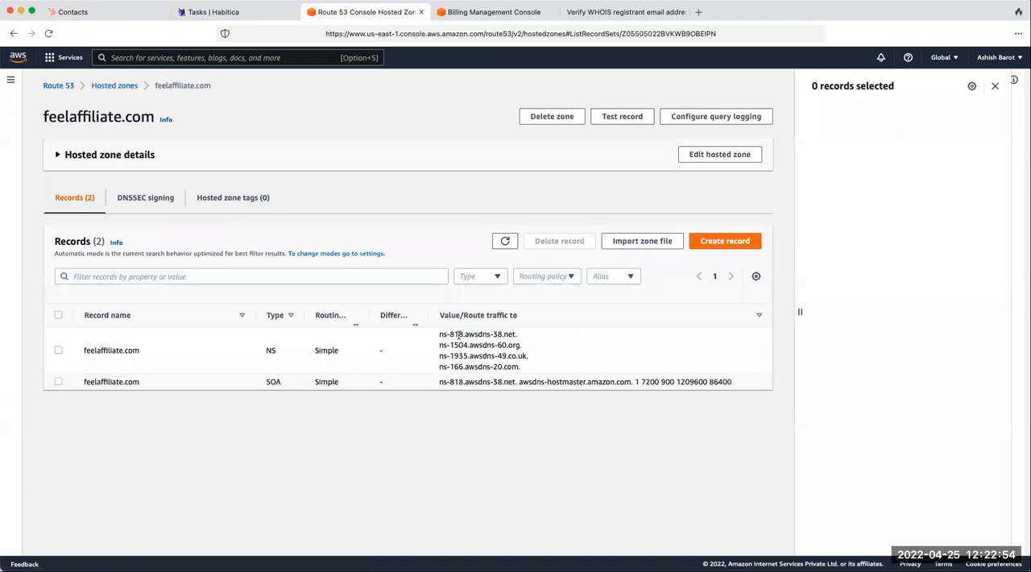
pyautogui.moveTo(266, 349); pyautogui.dragTo(279, 352)
pyautogui.click(58, 349)
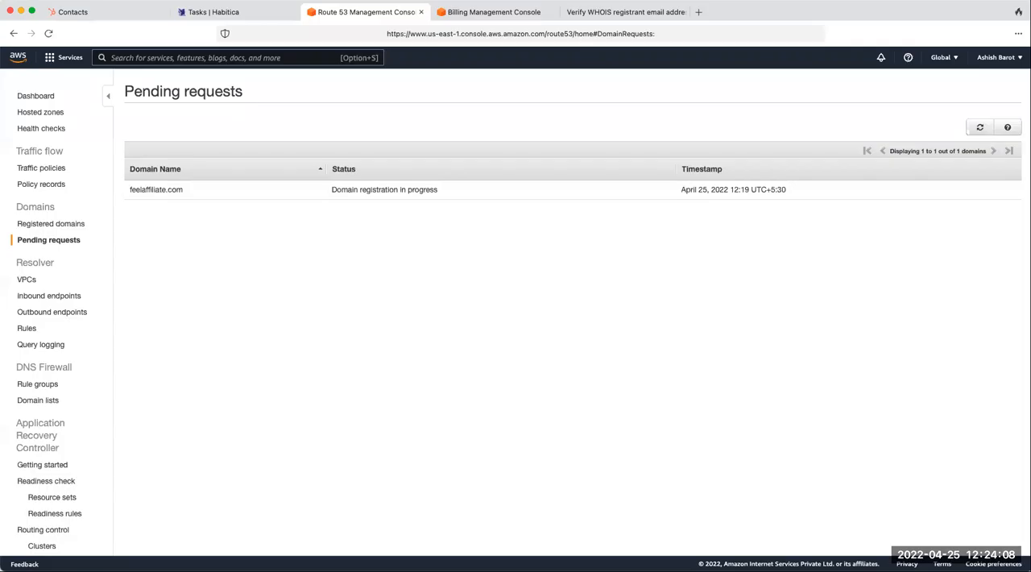
# - Recheck the status of feelaffiliate.com in the pending requests and return to the Route 53 dashboard
pyautogui.click(72, 240)
pyautogui.moveTo(341, 194); pyautogui.dragTo(440, 197)
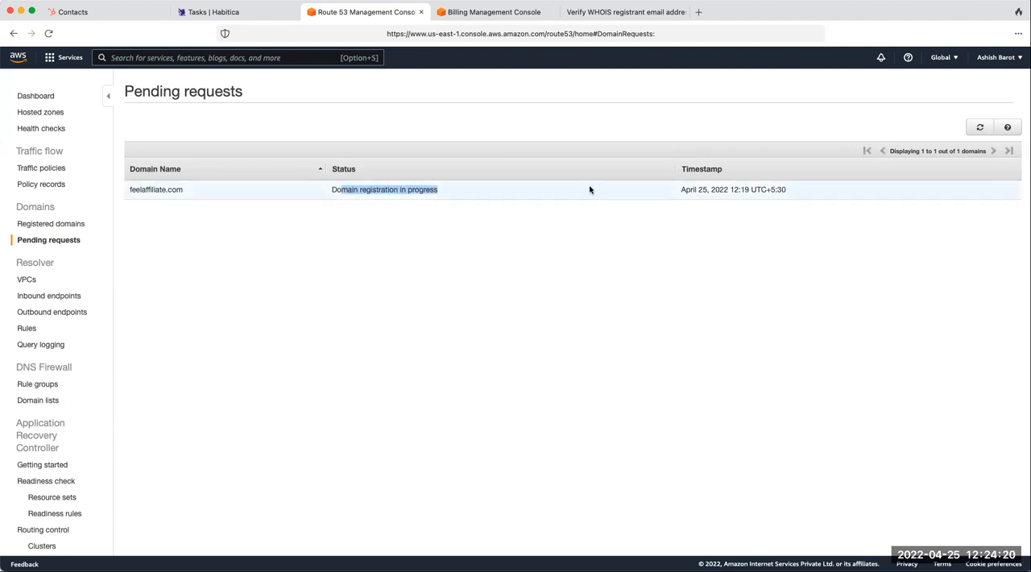
pyautogui.click(546, 234)
pyautogui.click(48, 98)
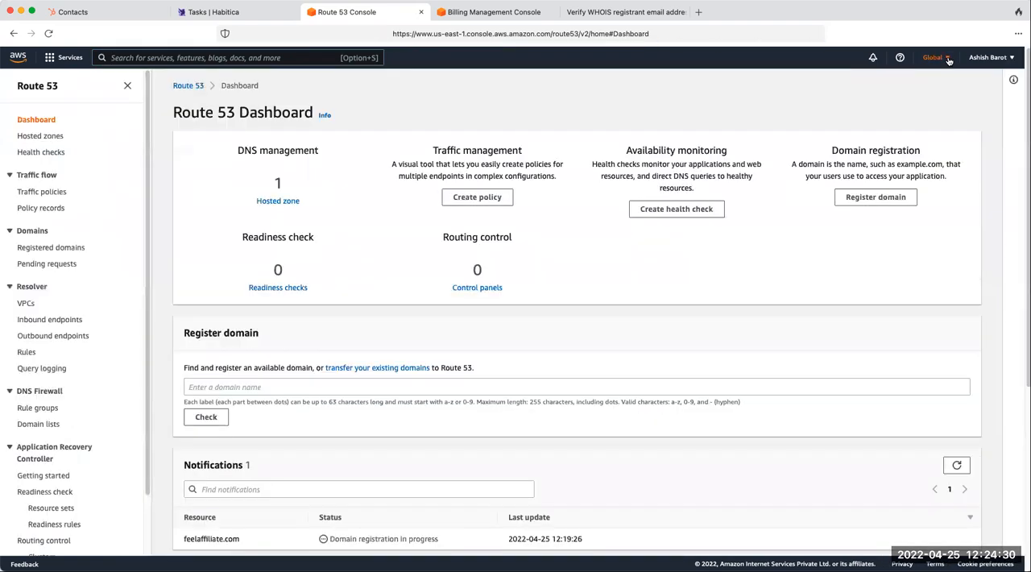
# - View the available AWS regions without changing the selection, and recheck the feelaffiliate.com notification on the dashboard
pyautogui.click(948, 59)
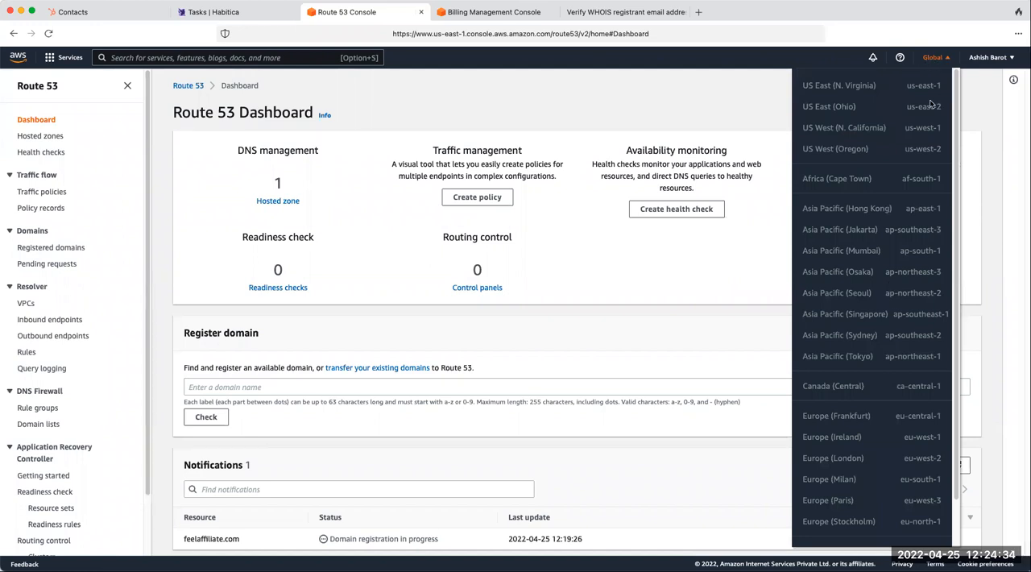
pyautogui.click(636, 274)
pyautogui.scroll(-4, 544, 381)
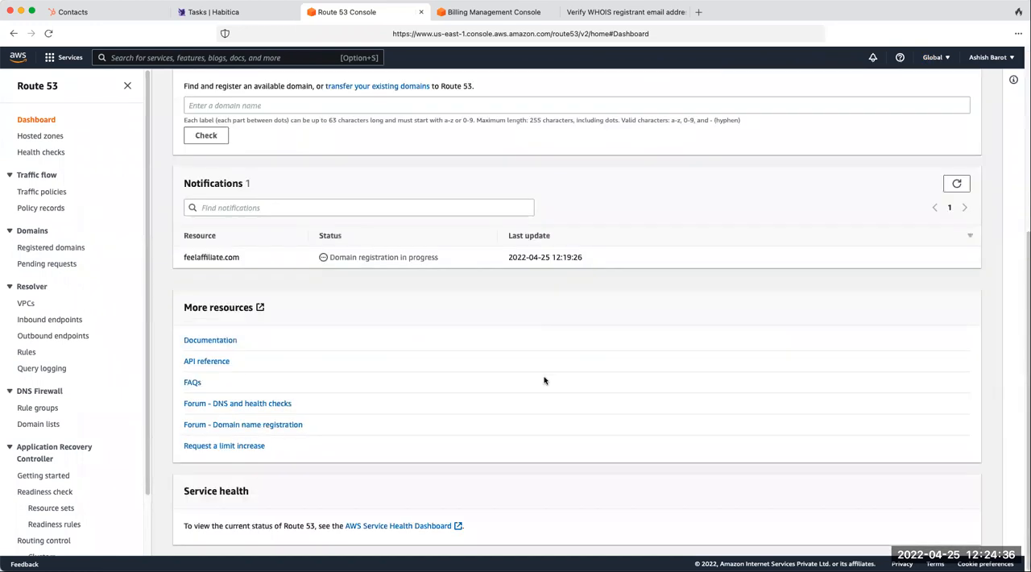
pyautogui.scroll(4, 544, 377)
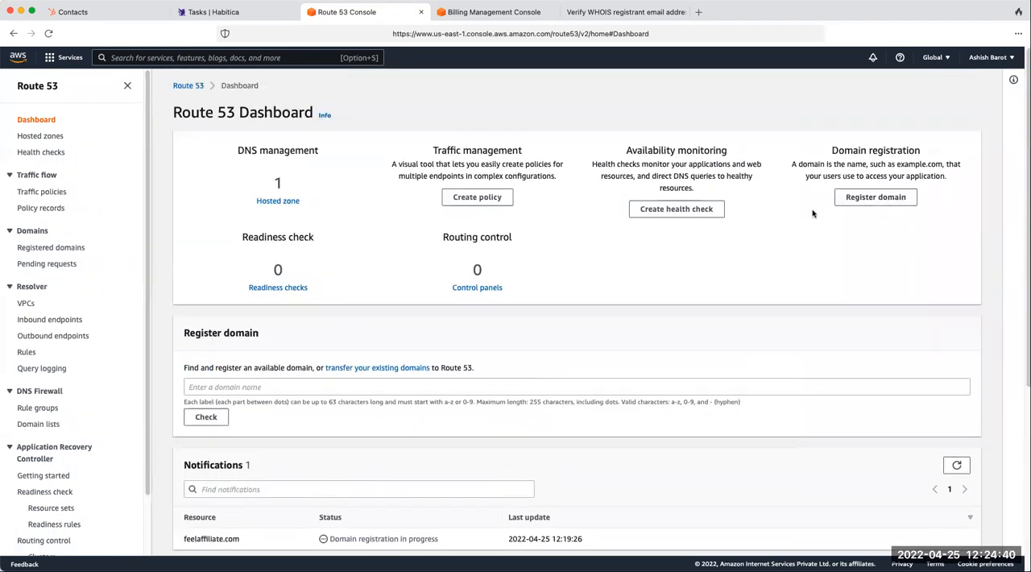
pyautogui.scroll(-4, 357, 302)
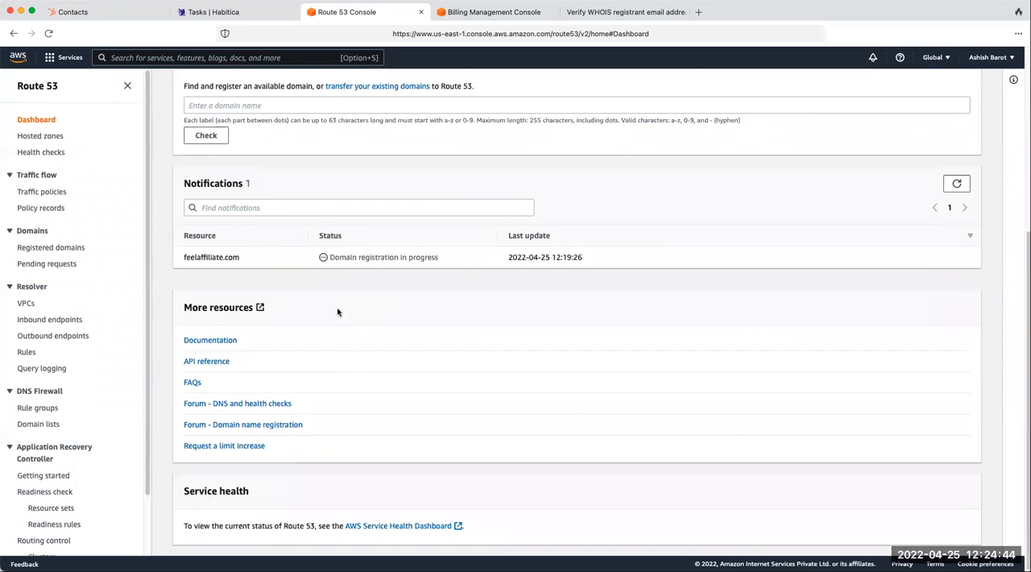
pyautogui.scroll(2, 338, 312)
pyautogui.moveTo(340, 344); pyautogui.dragTo(444, 339)
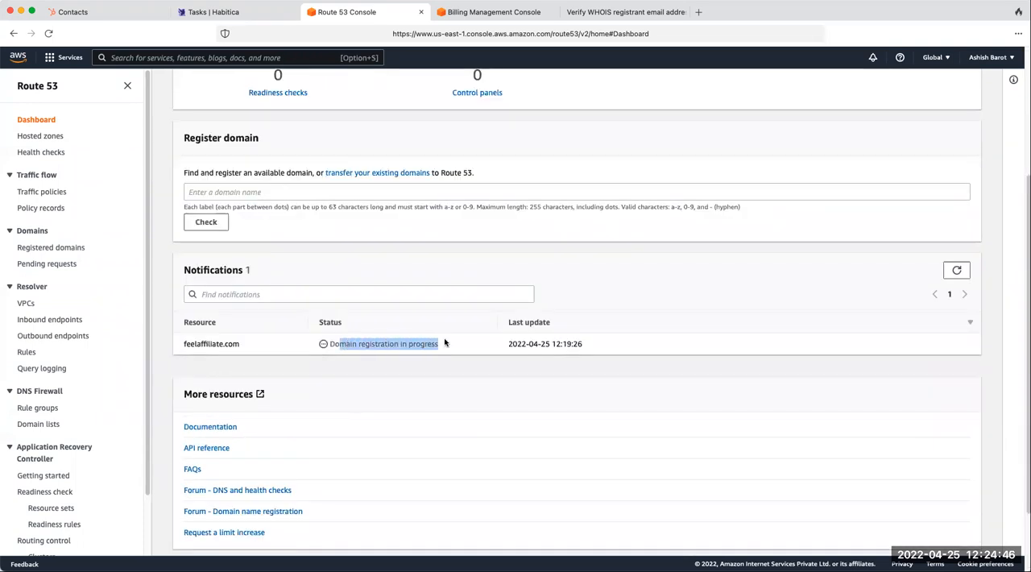
pyautogui.click(371, 348)
# - Check the list of registered domains for feelaffiliate.com and go back to the Route 53 dashboard
pyautogui.scroll(3, 372, 348)
pyautogui.click(53, 248)
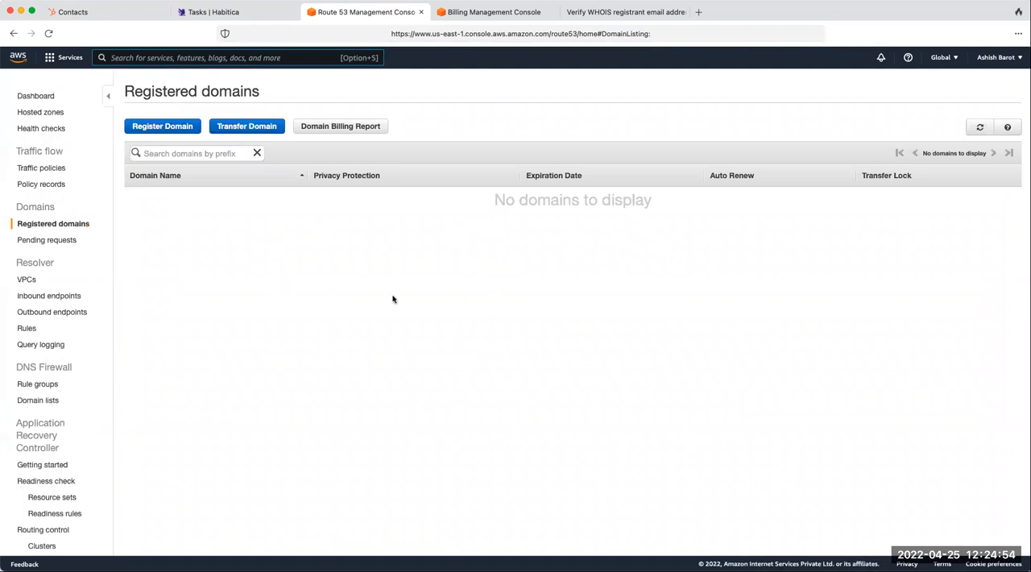
pyautogui.click(44, 97)
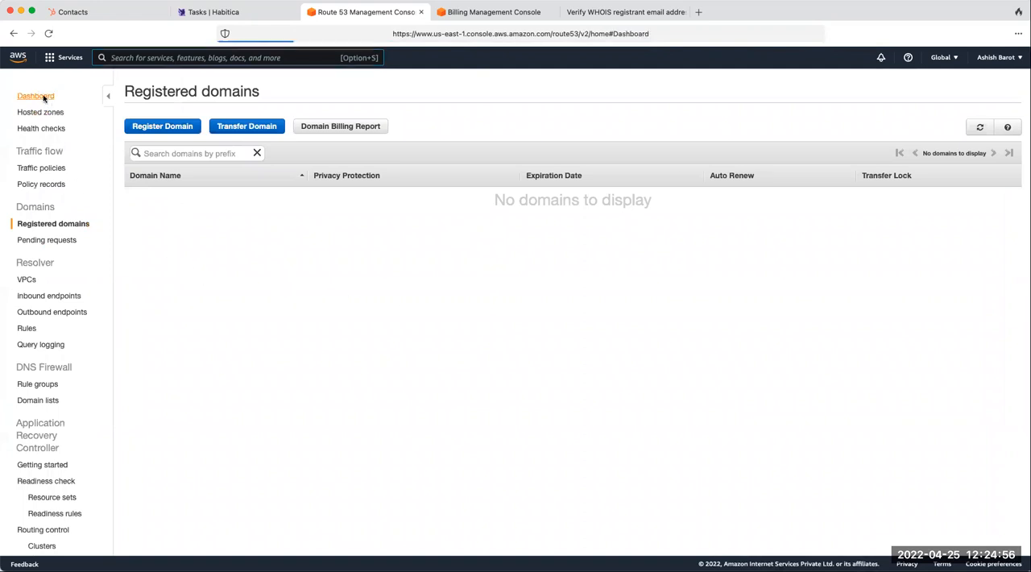